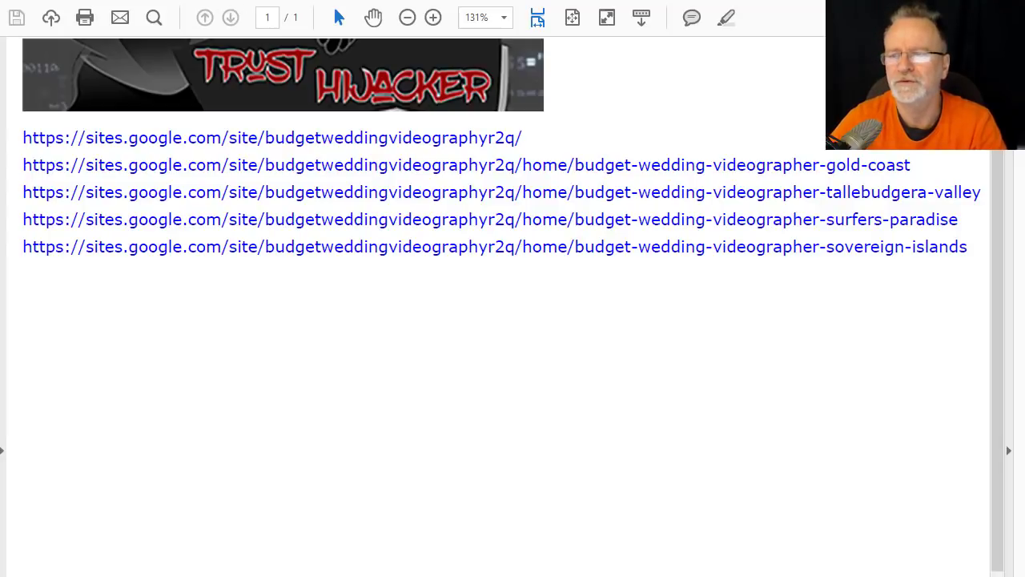
Re-run the site: search for the wedding video Google Site in Chrome.
{"action": "key", "text": "alt+Tab"}
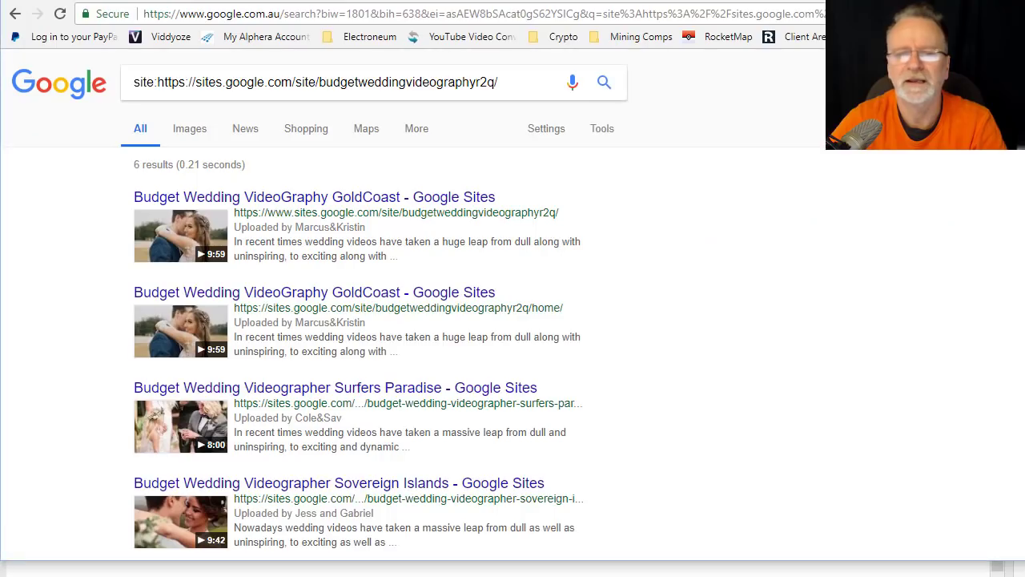
{"action": "left_click", "coordinate": [605, 84]}
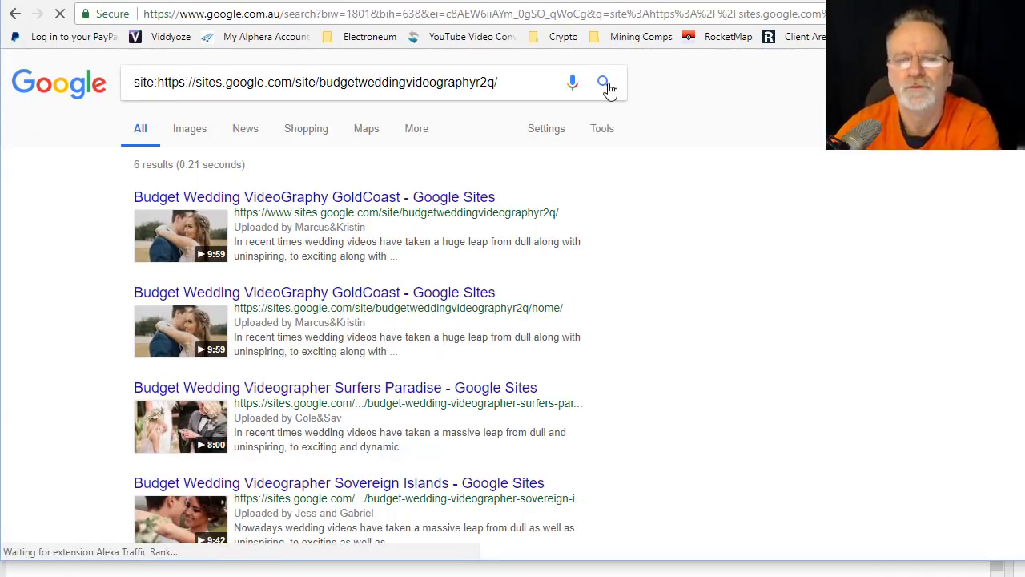
{"action": "scroll", "coordinate": [650, 138], "scroll_direction": "down", "scroll_amount": 2}
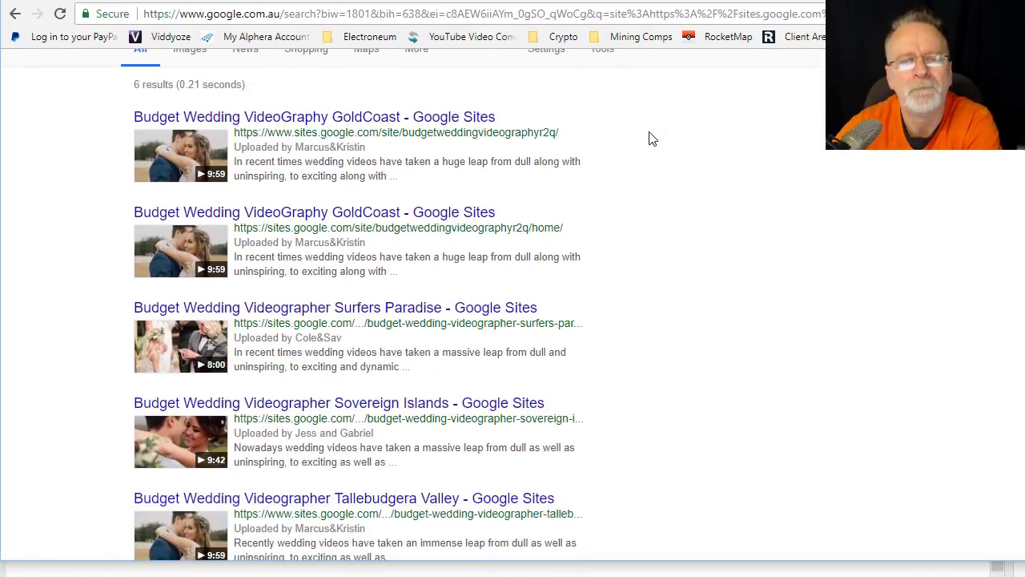
{"action": "scroll", "coordinate": [650, 138], "scroll_direction": "up", "scroll_amount": 2}
{"action": "scroll", "coordinate": [650, 138], "scroll_direction": "down", "scroll_amount": 2}
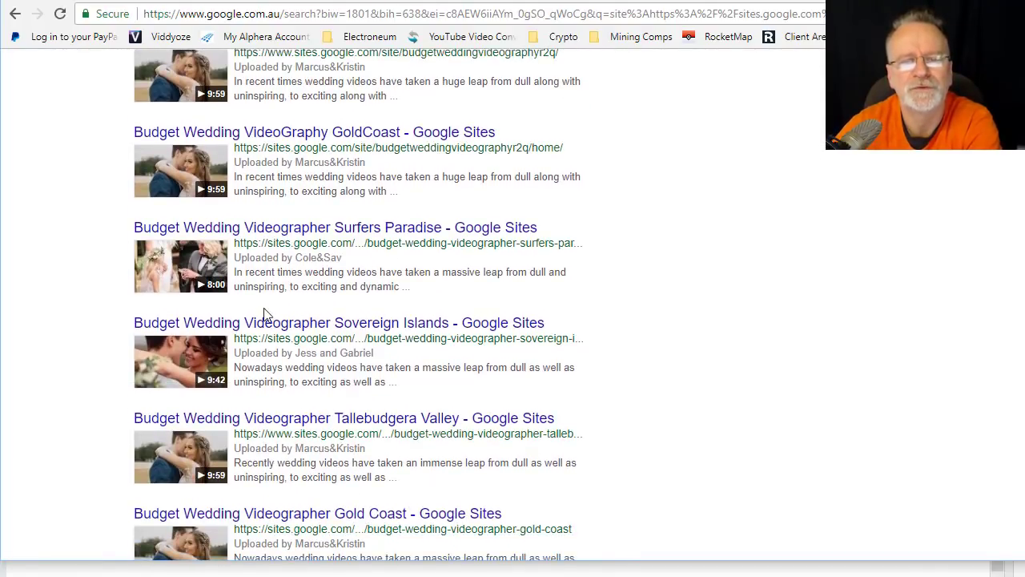
{"action": "scroll", "coordinate": [739, 380], "scroll_direction": "down", "scroll_amount": 3}
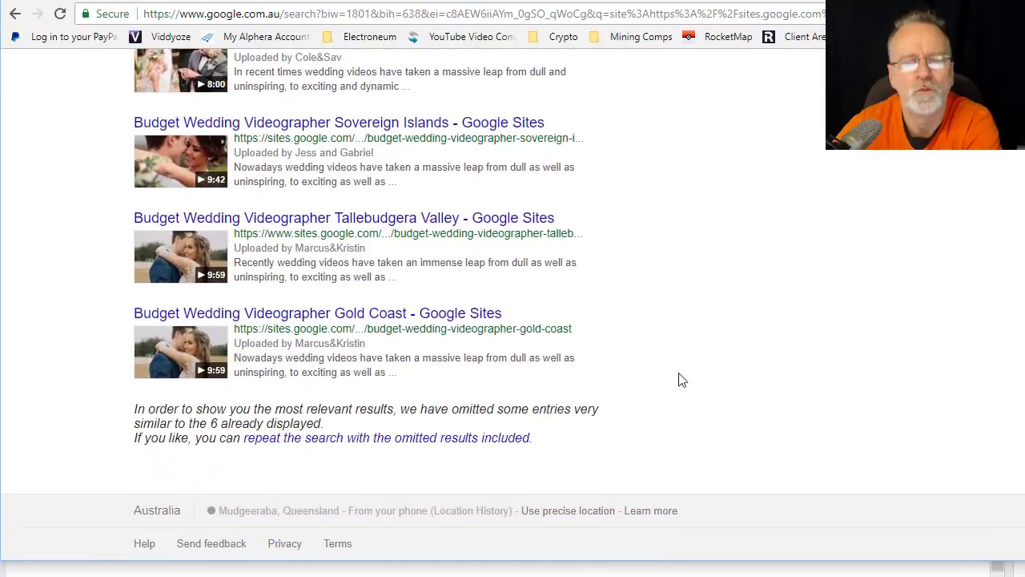
Repeat the search with omitted results included and highlight the Sovereign Islands and Tallebudgera Valley snippets.
{"action": "left_click", "coordinate": [377, 441]}
{"action": "scroll", "coordinate": [725, 322], "scroll_direction": "down", "scroll_amount": 1}
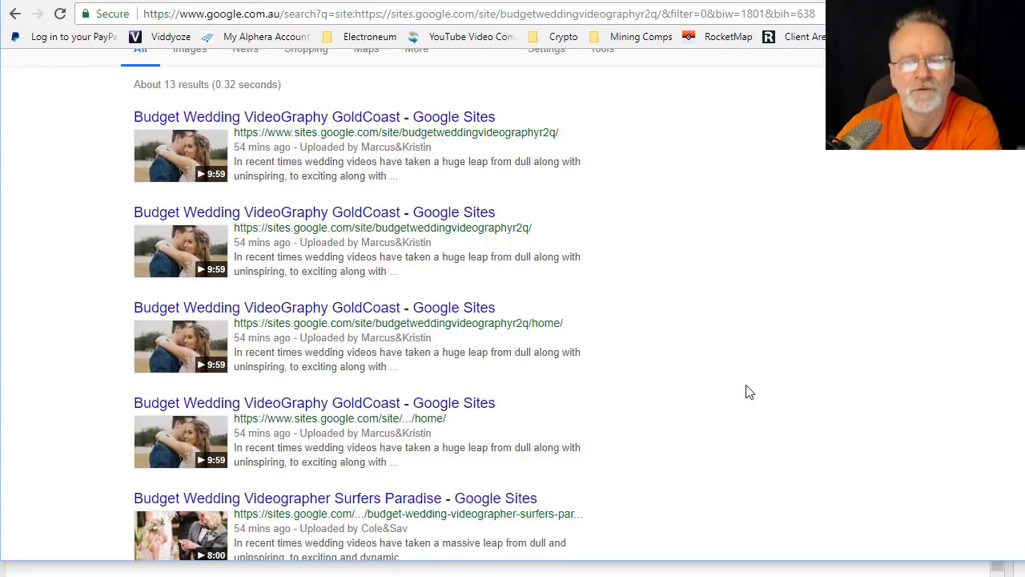
{"action": "scroll", "coordinate": [746, 389], "scroll_direction": "down", "scroll_amount": 4}
{"action": "left_click_drag", "start_coordinate": [298, 193], "coordinate": [409, 224]}
{"action": "left_click_drag", "start_coordinate": [286, 318], "coordinate": [412, 367]}
{"action": "left_click_drag", "start_coordinate": [299, 398], "coordinate": [421, 431]}
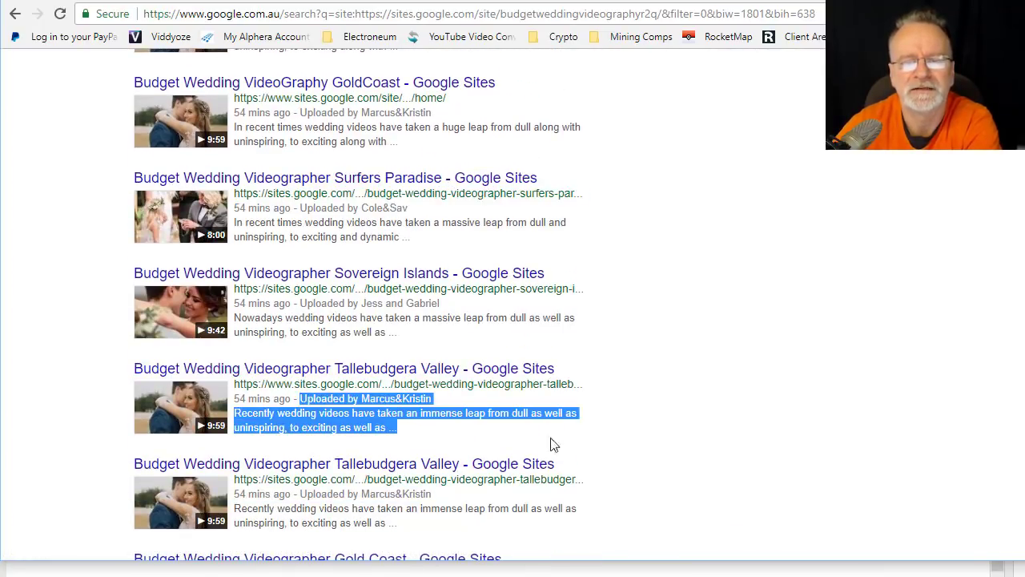
{"action": "scroll", "coordinate": [641, 432], "scroll_direction": "down", "scroll_amount": 2}
{"action": "left_click_drag", "start_coordinate": [347, 319], "coordinate": [373, 400]}
{"action": "left_click_drag", "start_coordinate": [300, 442], "coordinate": [438, 442]}
{"action": "scroll", "coordinate": [694, 411], "scroll_direction": "down", "scroll_amount": 2}
{"action": "left_click_drag", "start_coordinate": [321, 365], "coordinate": [437, 379]}
Review the second results page, then select all five URLs in the Acrobat PDF.
{"action": "left_click", "coordinate": [428, 469]}
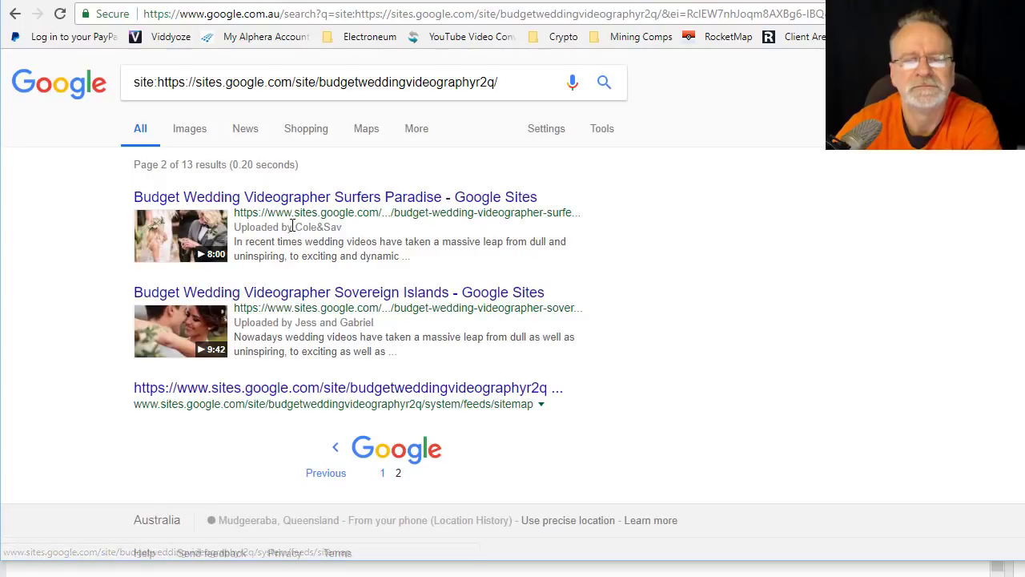
{"action": "left_click_drag", "start_coordinate": [292, 226], "coordinate": [376, 265]}
{"action": "left_click_drag", "start_coordinate": [288, 322], "coordinate": [467, 328]}
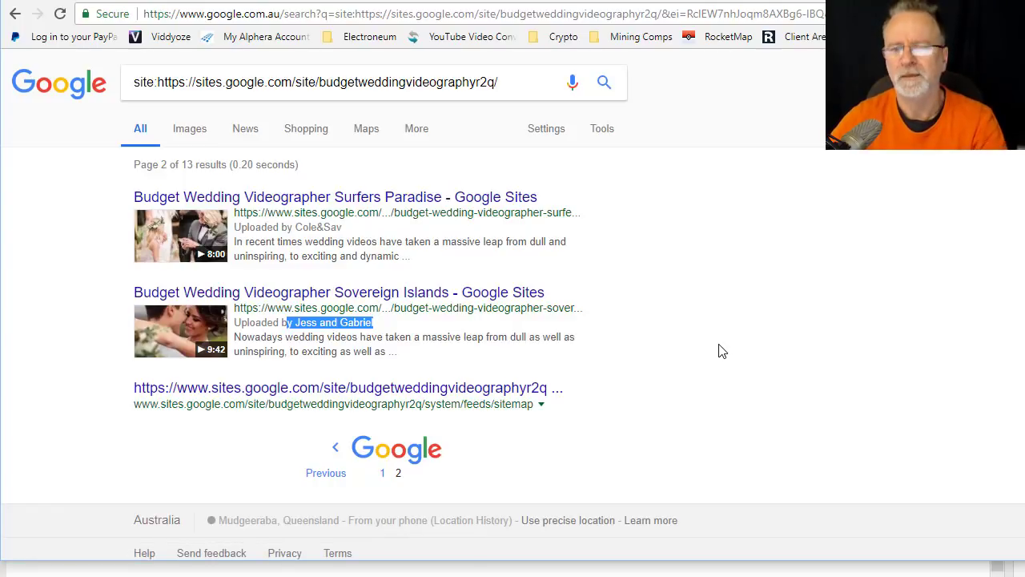
{"action": "key", "text": "alt+Tab"}
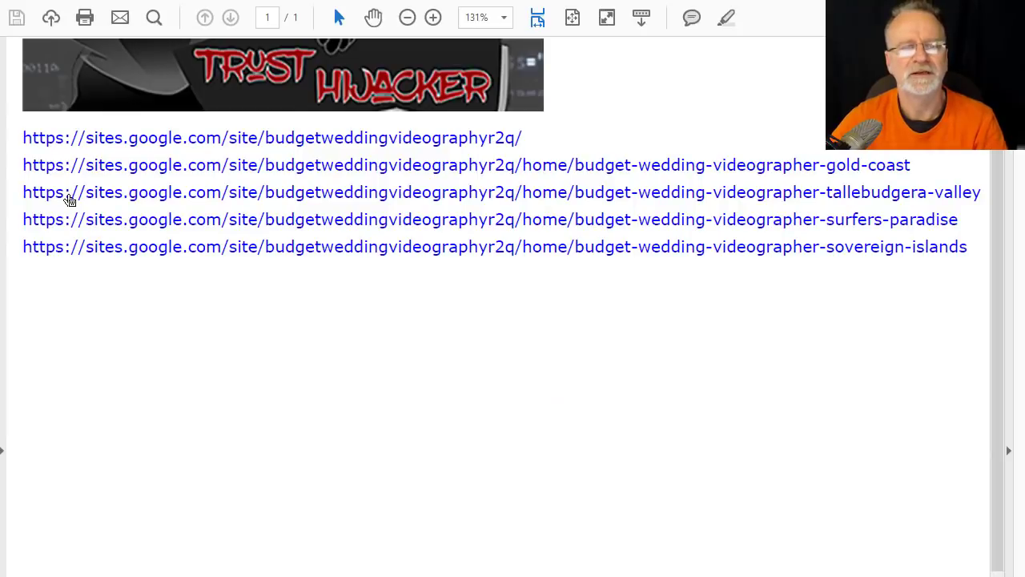
{"action": "left_click_drag", "start_coordinate": [21, 134], "coordinate": [940, 247]}
{"action": "key", "text": "ctrl+c"}
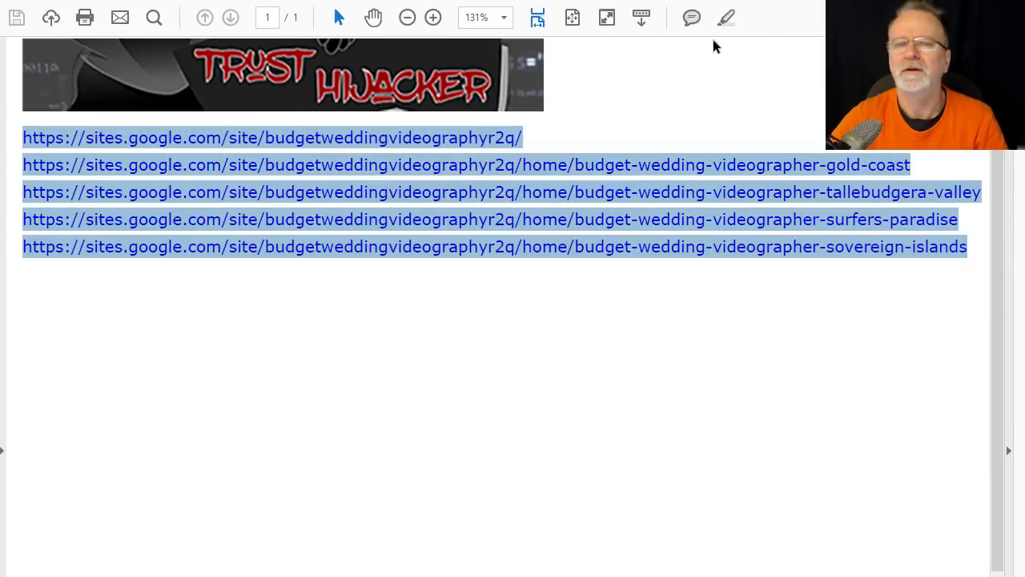
Paste the five URLs below the hierarchy line in Notepad and remove the blank line.
{"action": "key", "text": "alt+Tab"}
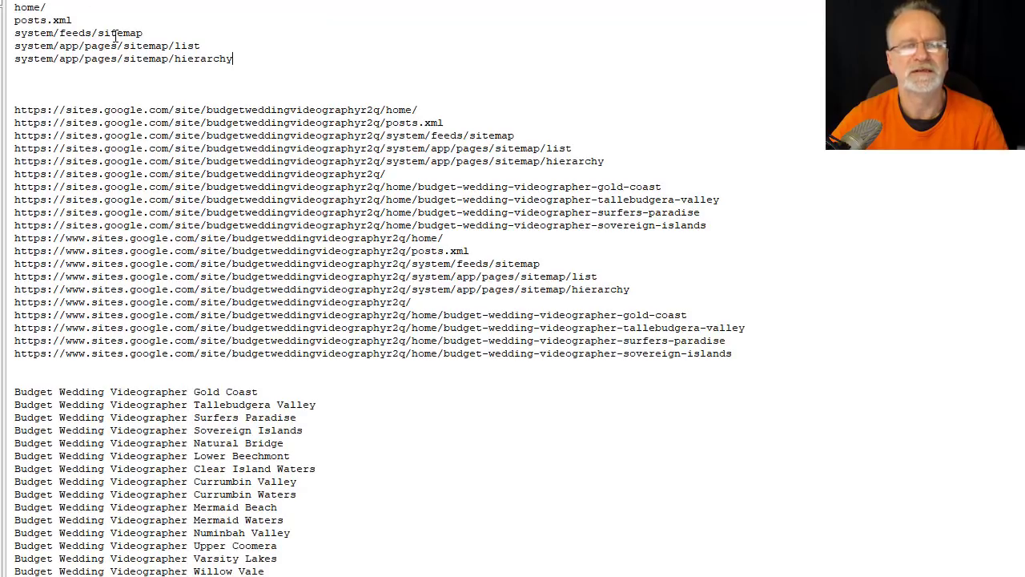
{"action": "key", "text": "ctrl+v"}
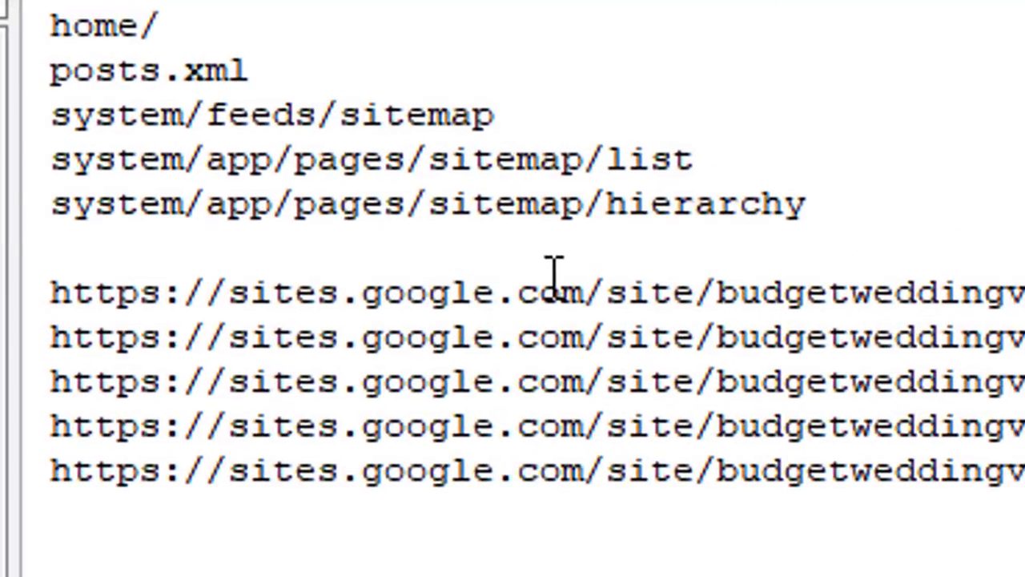
{"action": "key", "text": "Up"}
{"action": "key", "text": "Up"}
{"action": "key", "text": "Up"}
{"action": "key", "text": "Up"}
{"action": "key", "text": "Up"}
{"action": "key", "text": "Up"}
{"action": "key", "text": "Up"}
{"action": "key", "text": "Up"}
{"action": "key", "text": "Up"}
{"action": "key", "text": "Up"}
{"action": "key", "text": "Up"}
{"action": "key", "text": "Up"}
{"action": "key", "text": "Down"}
{"action": "key", "text": "Down"}
{"action": "key", "text": "Up"}
{"action": "key", "text": "Down"}
{"action": "key", "text": "Down"}
{"action": "key", "text": "Up"}
{"action": "key", "text": "Down"}
{"action": "key", "text": "Delete"}
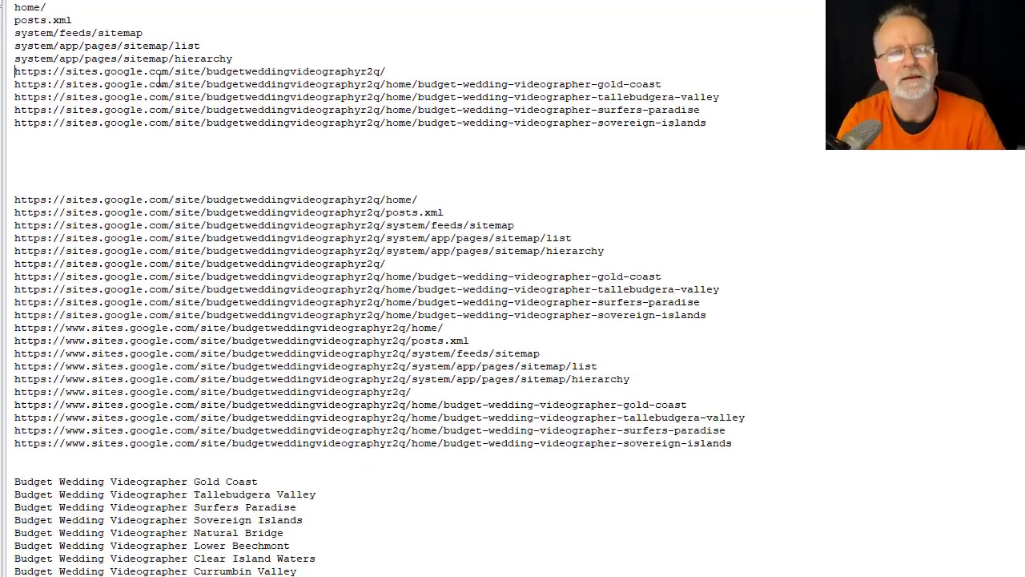
Prefix the base site URL to home/, posts.xml, system/feeds/sitemap and the sitemap list paths.
{"action": "key", "text": "shift+Down"}
{"action": "key", "text": "shift+Left"}
{"action": "key", "text": "ctrl+c"}
{"action": "key", "text": "ctrl+Home"}
{"action": "key", "text": "ctrl+v"}
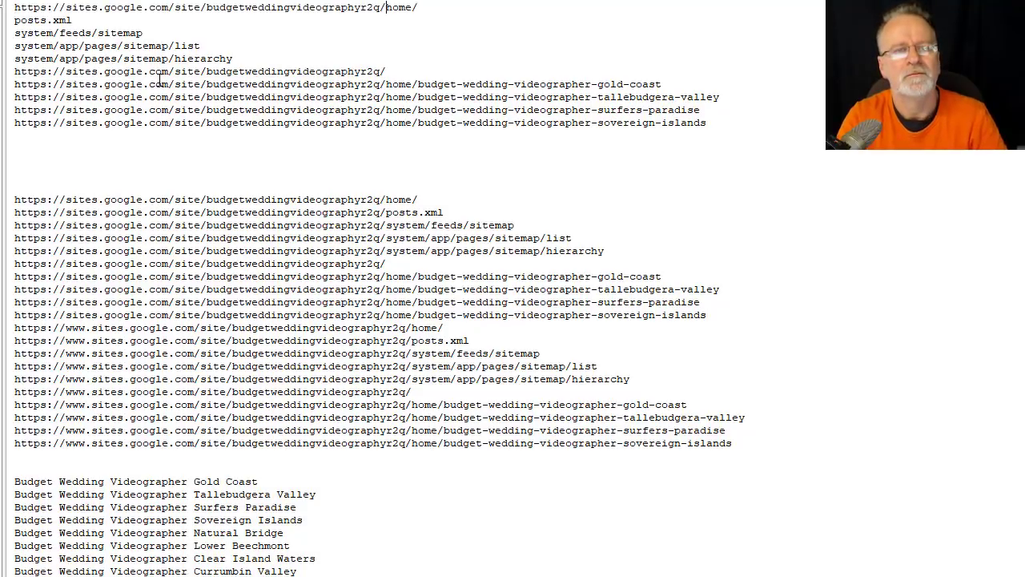
{"action": "key", "text": "Home"}
{"action": "key", "text": "ctrl+v"}
{"action": "key", "text": "Down"}
{"action": "key", "text": "Home"}
{"action": "key", "text": "ctrl+v"}
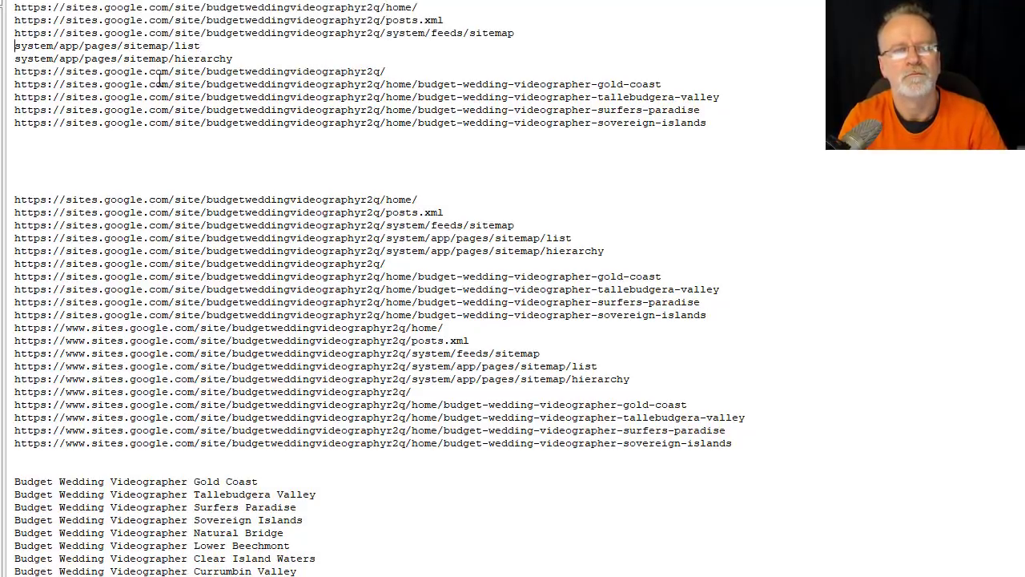
{"action": "key", "text": "ctrl+v"}
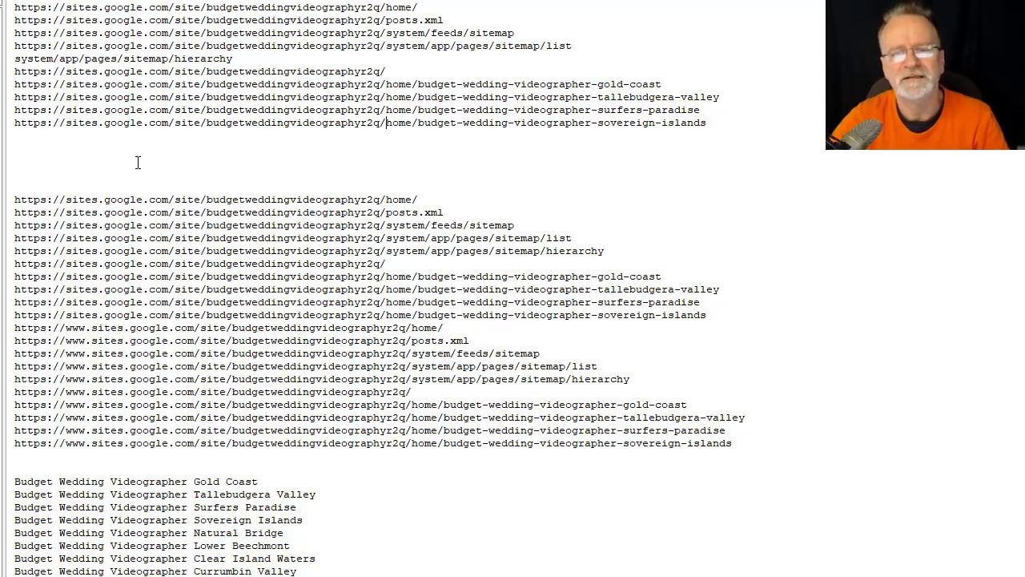
Point out the site name and the www on the posts.xml, home/ and hierarchy lines.
{"action": "double_click", "coordinate": [228, 238]}
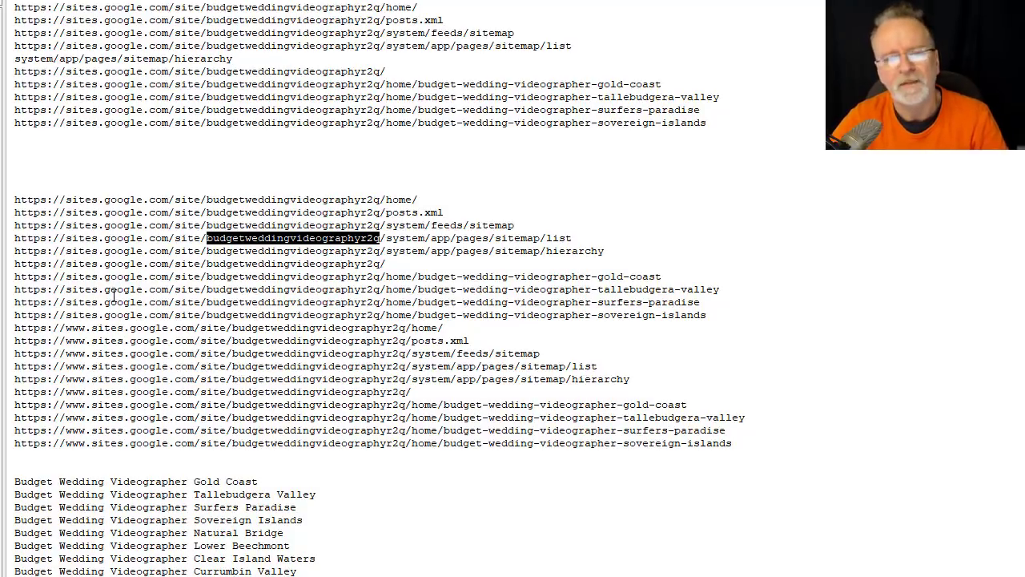
{"action": "double_click", "coordinate": [72, 336]}
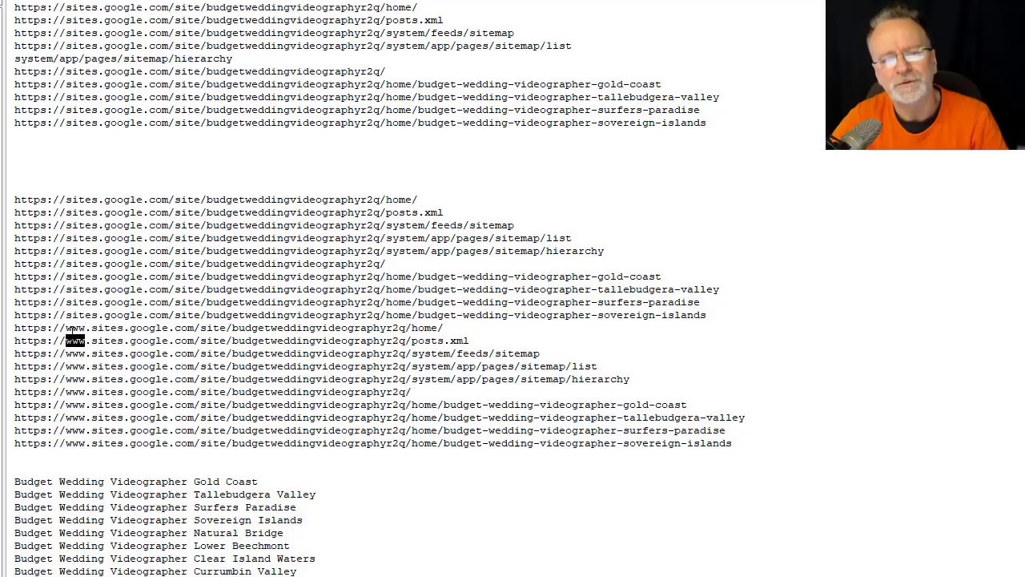
{"action": "double_click", "coordinate": [74, 328]}
{"action": "double_click", "coordinate": [72, 379]}
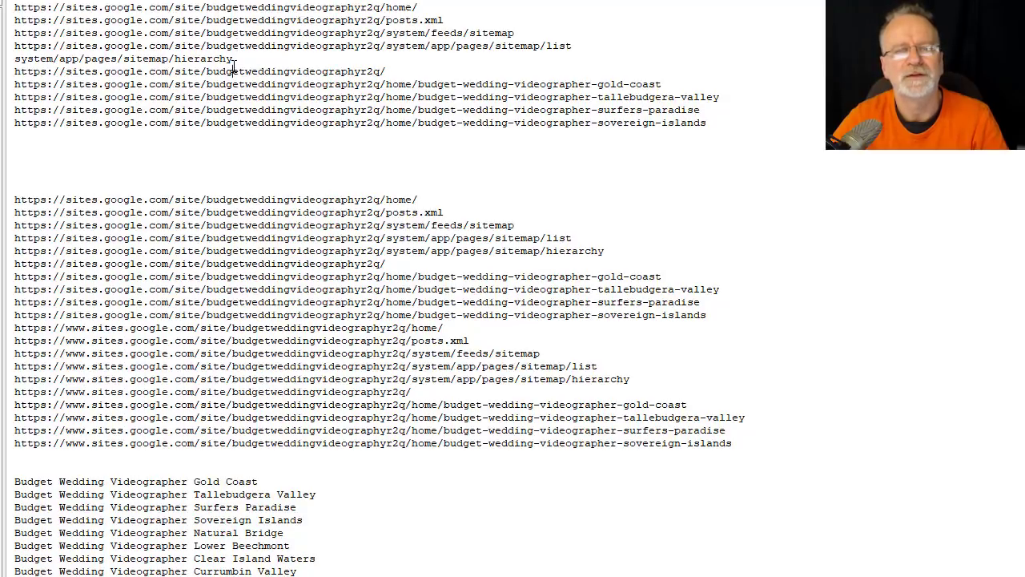
Join the base URL onto the hierarchy path and select the block of 20 URLs.
{"action": "triple_click", "coordinate": [233, 71]}
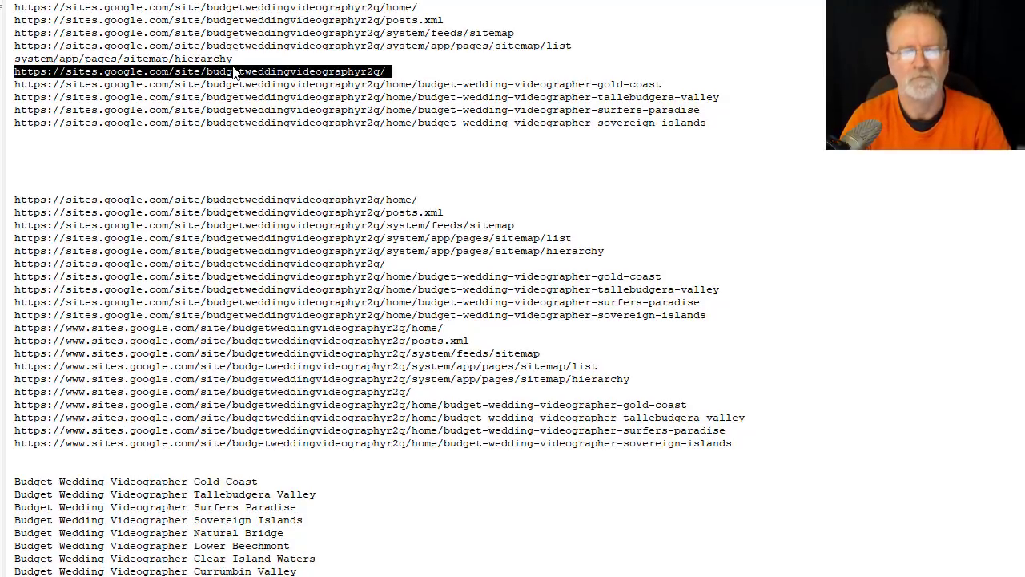
{"action": "key", "text": "ctrl+c"}
{"action": "key", "text": "Up"}
{"action": "key", "text": "Up"}
{"action": "key", "text": "ctrl+v"}
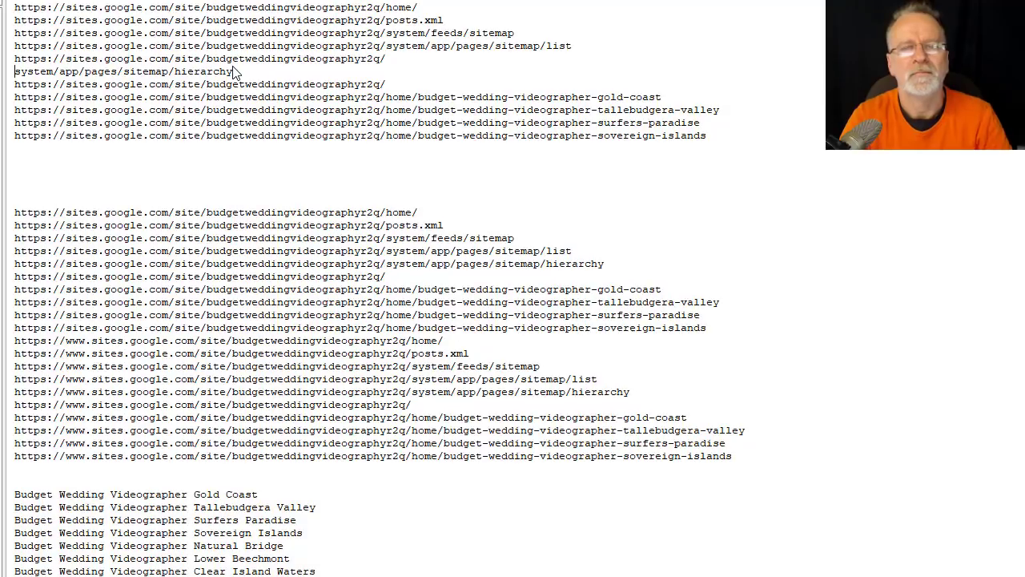
{"action": "key", "text": "Down"}
{"action": "key", "text": "BackSpace"}
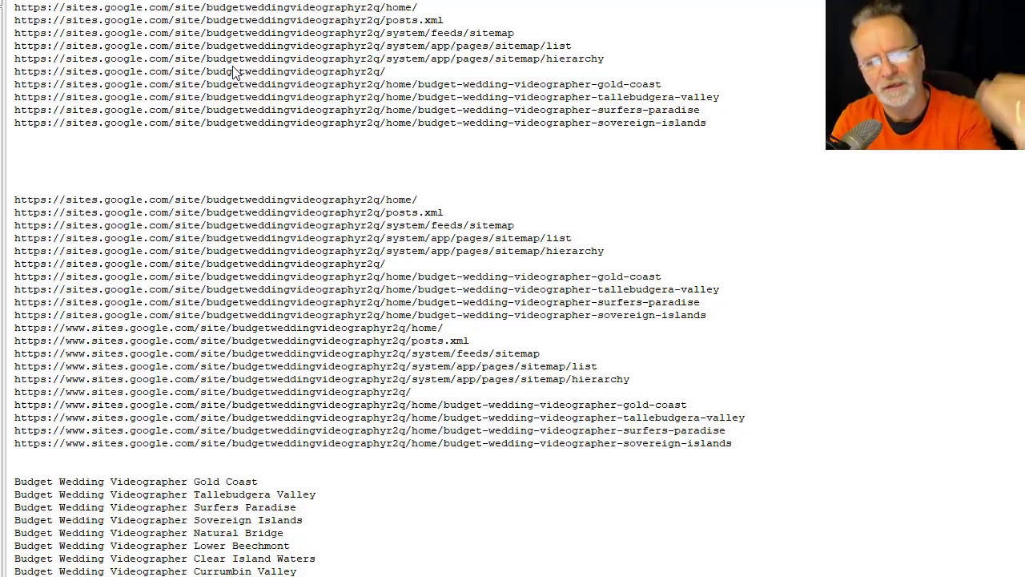
{"action": "key", "text": "shift+Down"}
{"action": "key", "text": "shift+Down"}
{"action": "key", "text": "shift+Down"}
{"action": "key", "text": "shift+Down"}
{"action": "key", "text": "shift+Down"}
{"action": "key", "text": "shift+Down"}
{"action": "key", "text": "shift+Down"}
{"action": "key", "text": "shift+Down"}
{"action": "key", "text": "shift+Down"}
{"action": "key", "text": "shift+Down"}
{"action": "key", "text": "shift+Down"}
{"action": "key", "text": "shift+Down"}
{"action": "key", "text": "shift+Down"}
{"action": "key", "text": "shift+Down"}
{"action": "key", "text": "shift+Down"}
{"action": "key", "text": "shift+Down"}
{"action": "key", "text": "shift+Down"}
{"action": "key", "text": "shift+Down"}
{"action": "key", "text": "shift+Down"}
{"action": "key", "text": "shift+Down"}
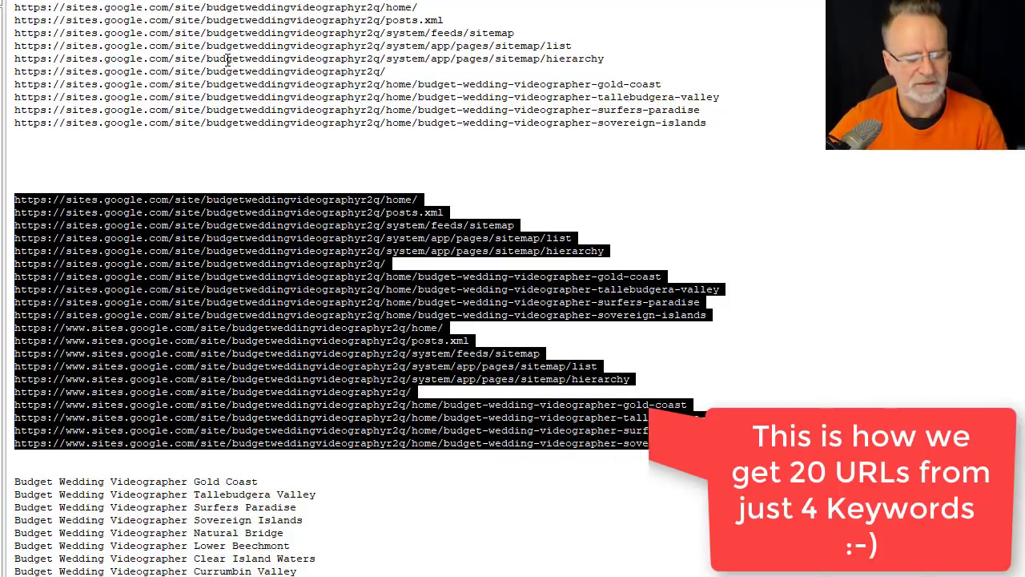
Re-run the site: search and select the 'Budget Wedding VideoGraphy GoldCoast' result title.
{"action": "key", "text": "alt+Tab"}
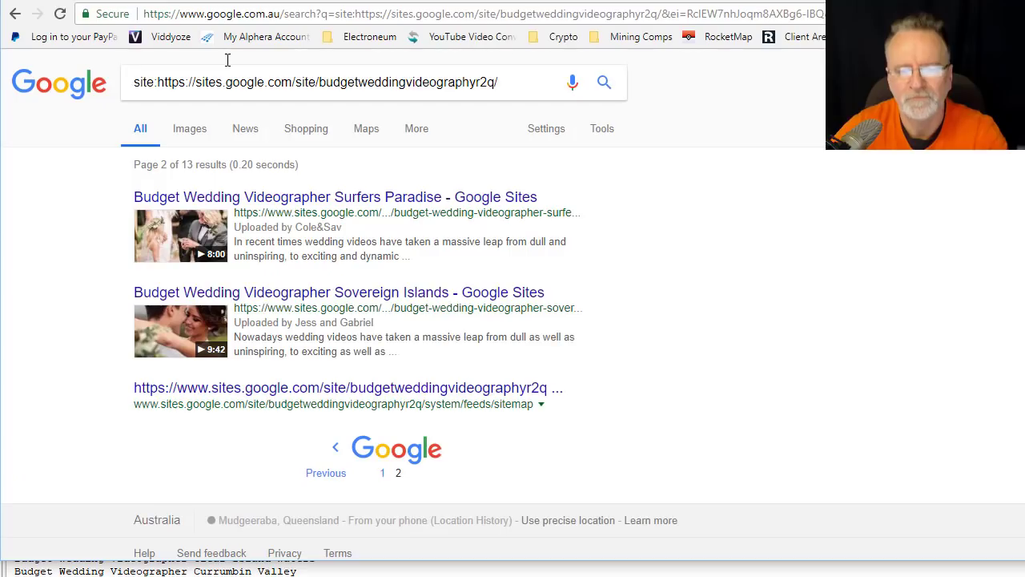
{"action": "left_click", "coordinate": [603, 84]}
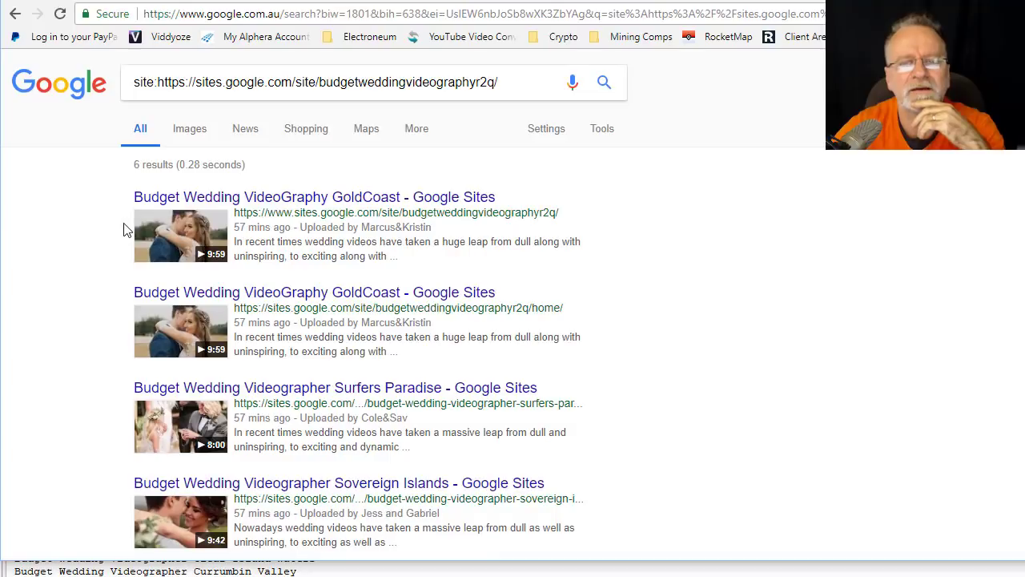
{"action": "left_click_drag", "start_coordinate": [128, 198], "coordinate": [403, 198]}
Search Google for 'Budget Wedding VideoGraphy GoldCoast' and scroll through its rankings.
{"action": "key", "text": "alt+Home"}
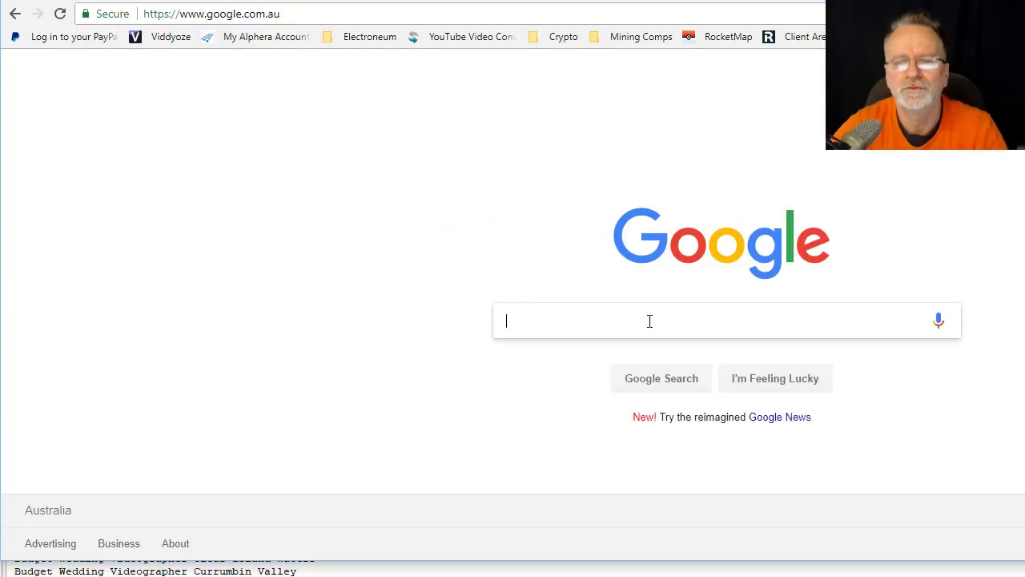
{"action": "key", "text": "ctrl+v"}
{"action": "key", "text": "Return"}
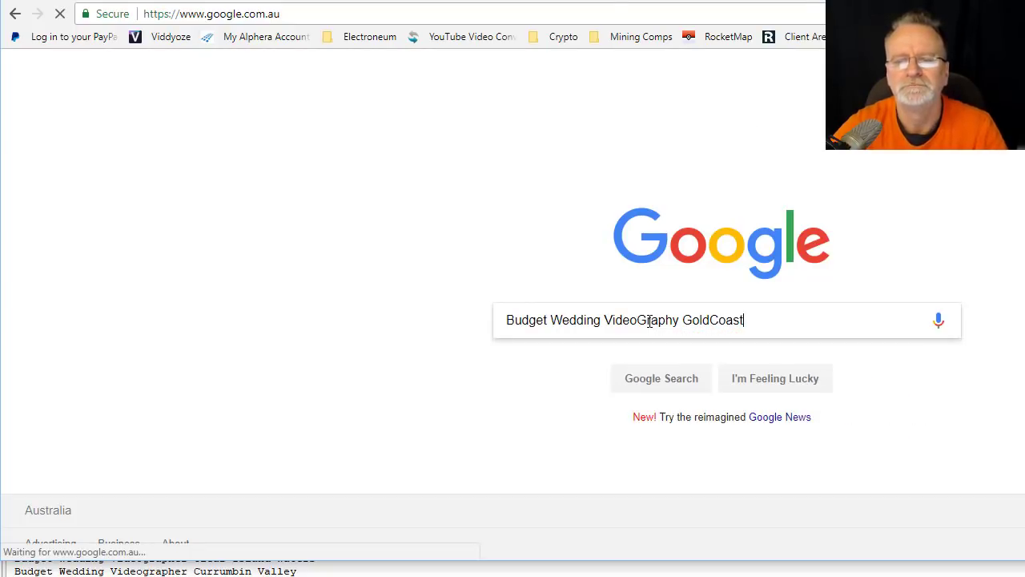
{"action": "scroll", "coordinate": [903, 358], "scroll_direction": "down", "scroll_amount": 10}
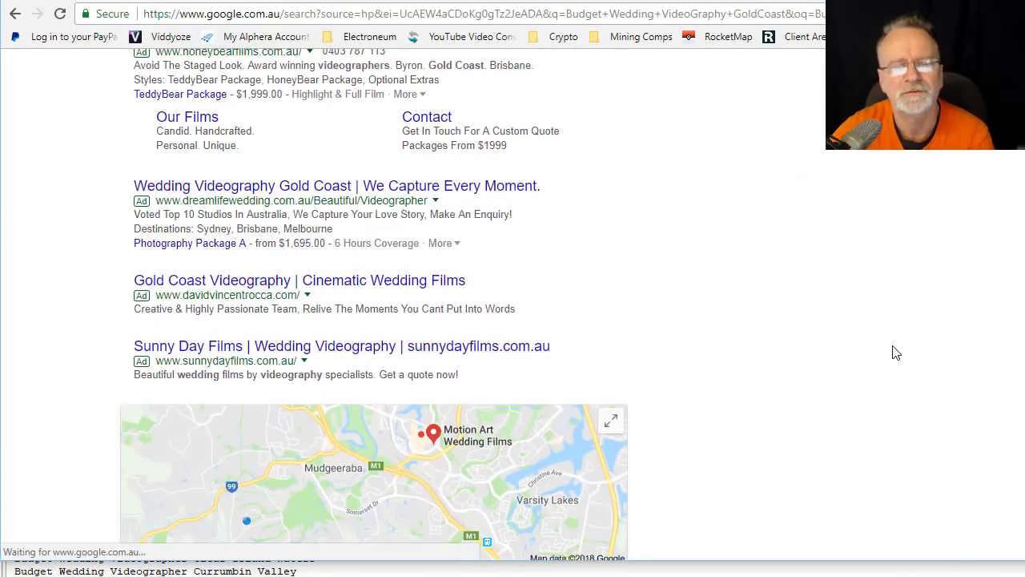
{"action": "scroll", "coordinate": [894, 351], "scroll_direction": "down", "scroll_amount": 3}
{"action": "scroll", "coordinate": [892, 350], "scroll_direction": "down", "scroll_amount": 1}
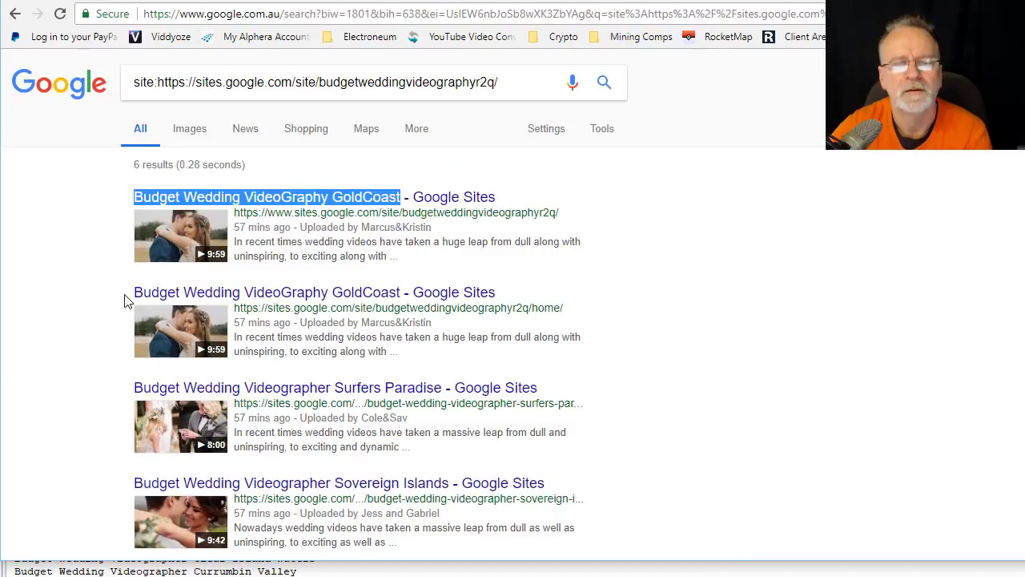
Select the 'Budget Wedding Videographer Surfers Paradise' result title in the site: results.
{"action": "left_click_drag", "start_coordinate": [124, 294], "coordinate": [366, 293]}
{"action": "left_click", "coordinate": [844, 377]}
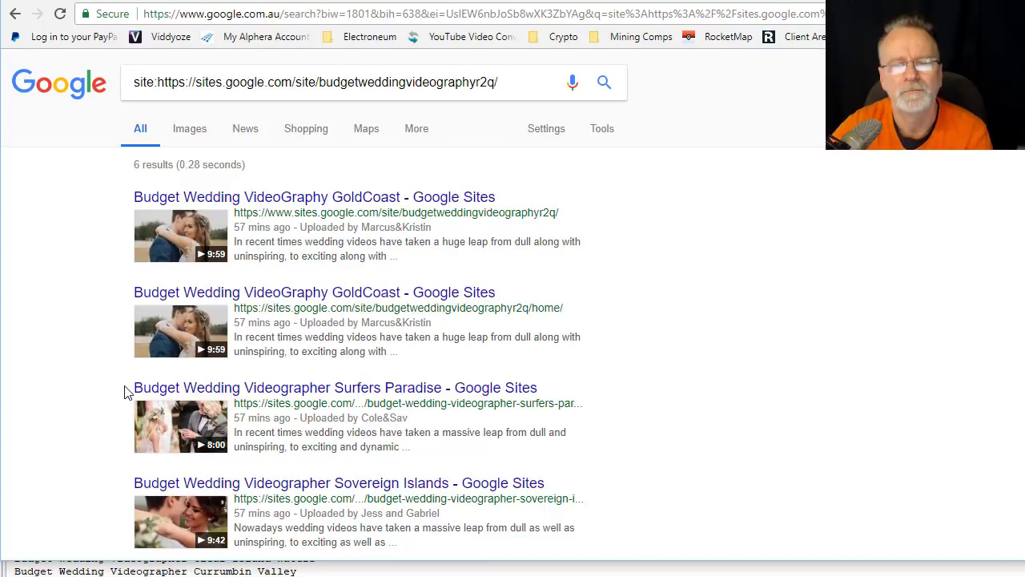
{"action": "left_click_drag", "start_coordinate": [124, 392], "coordinate": [442, 392]}
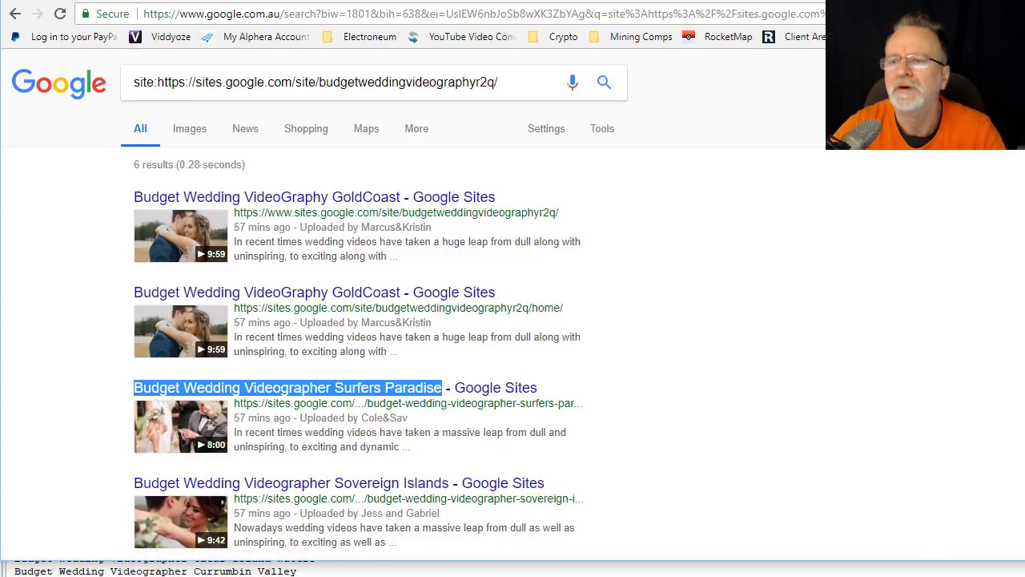
Search 'Budget Wedding Videographer Surfers Paradise' and highlight the 10,700,000 count and Google Sites results.
{"action": "key", "text": "alt+Home"}
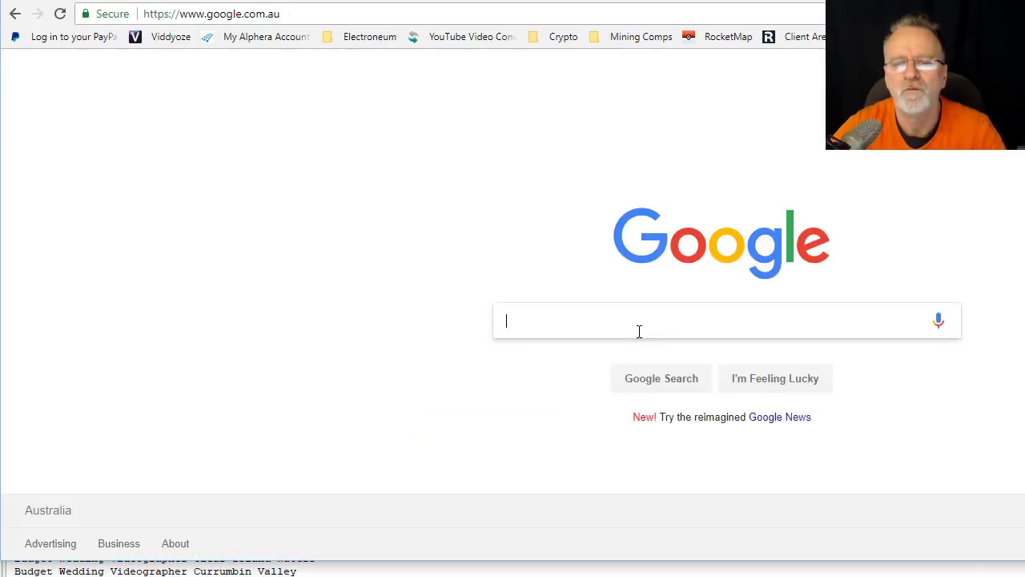
{"action": "key", "text": "ctrl+v"}
{"action": "key", "text": "Return"}
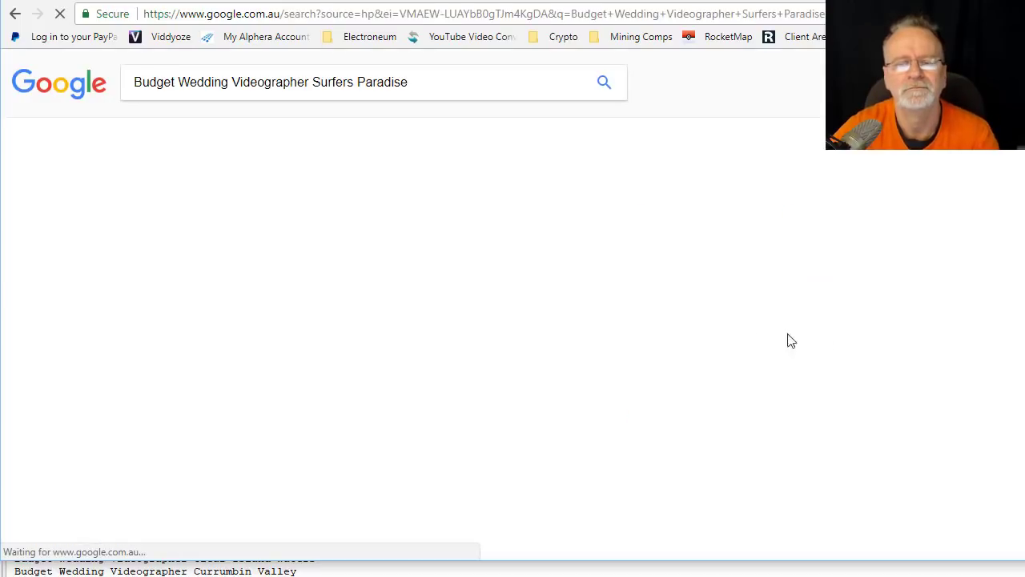
{"action": "scroll", "coordinate": [817, 298], "scroll_direction": "down", "scroll_amount": 6}
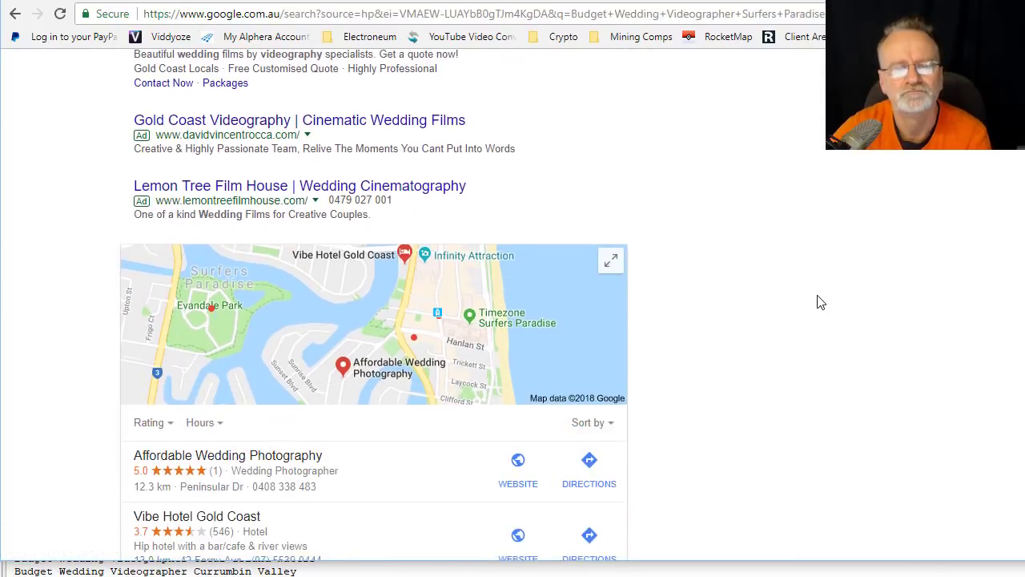
{"action": "scroll", "coordinate": [820, 301], "scroll_direction": "down", "scroll_amount": 3}
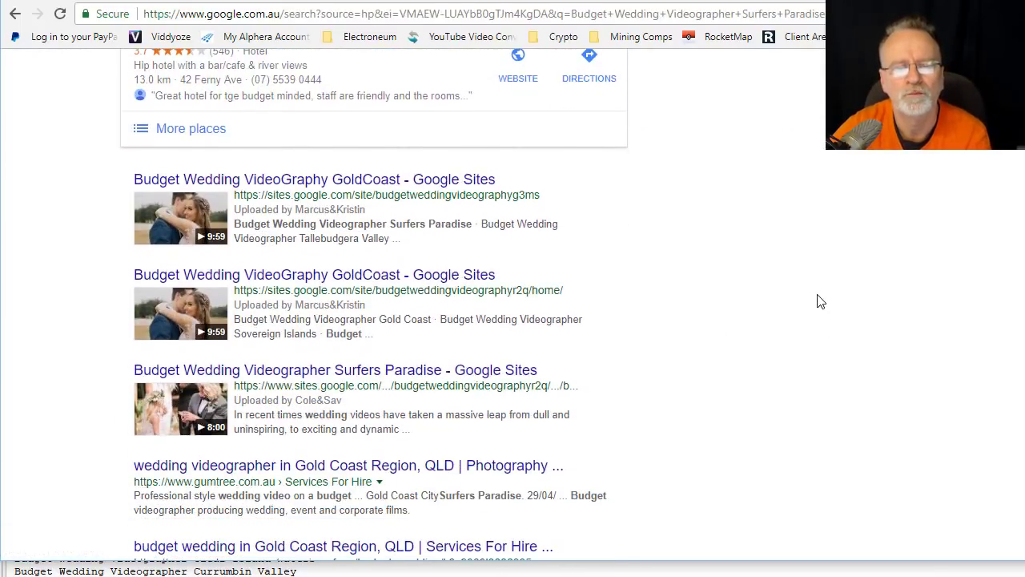
{"action": "scroll", "coordinate": [818, 301], "scroll_direction": "up", "scroll_amount": 9}
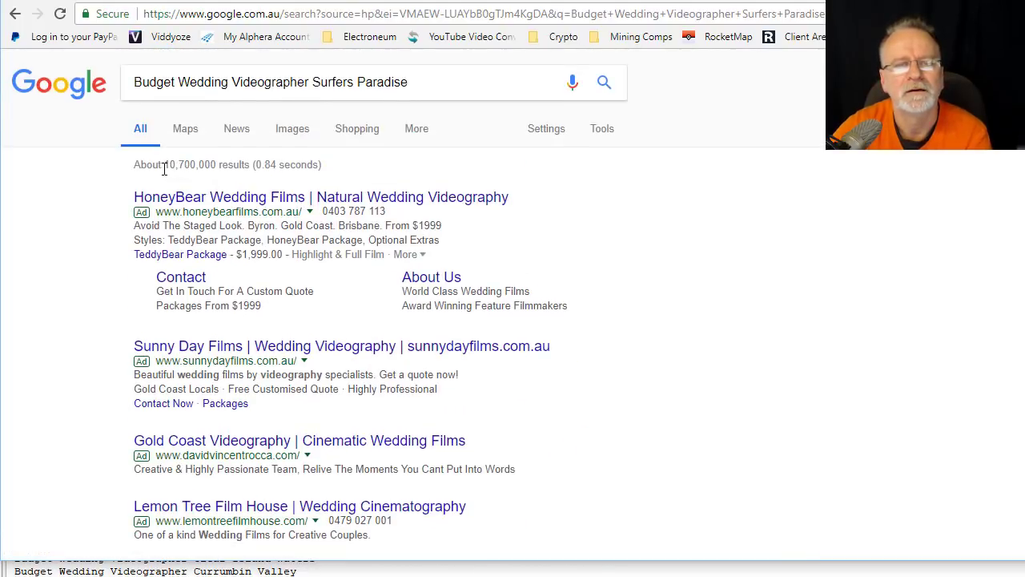
{"action": "left_click_drag", "start_coordinate": [165, 166], "coordinate": [211, 162]}
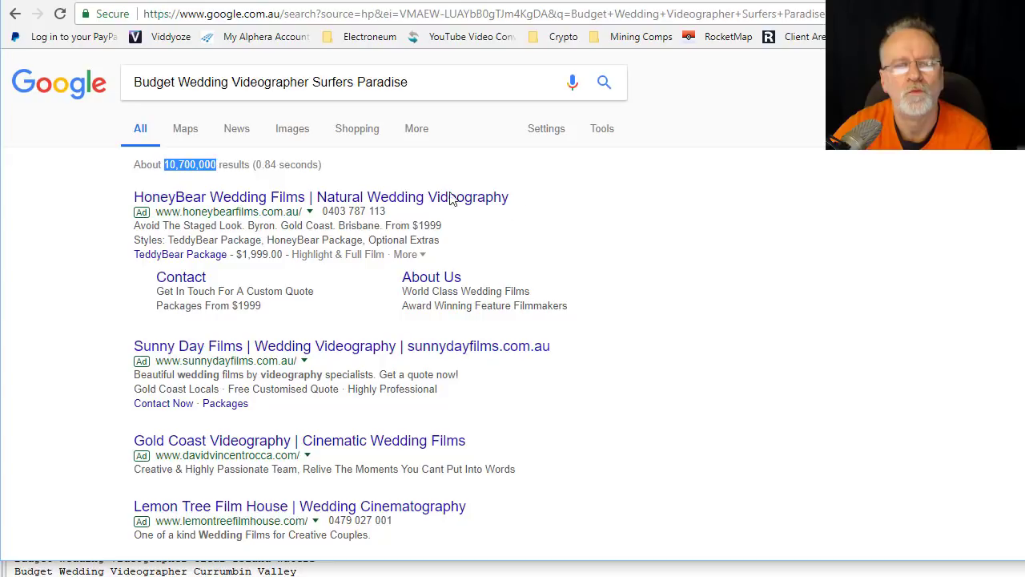
{"action": "scroll", "coordinate": [657, 231], "scroll_direction": "down", "scroll_amount": 6}
{"action": "scroll", "coordinate": [729, 245], "scroll_direction": "down", "scroll_amount": 4}
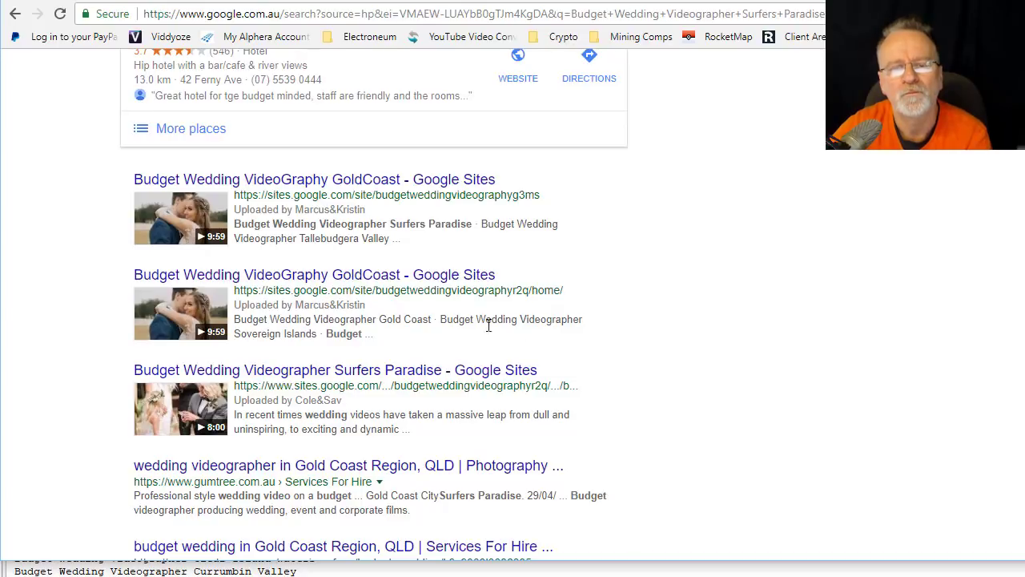
{"action": "double_click", "coordinate": [280, 386]}
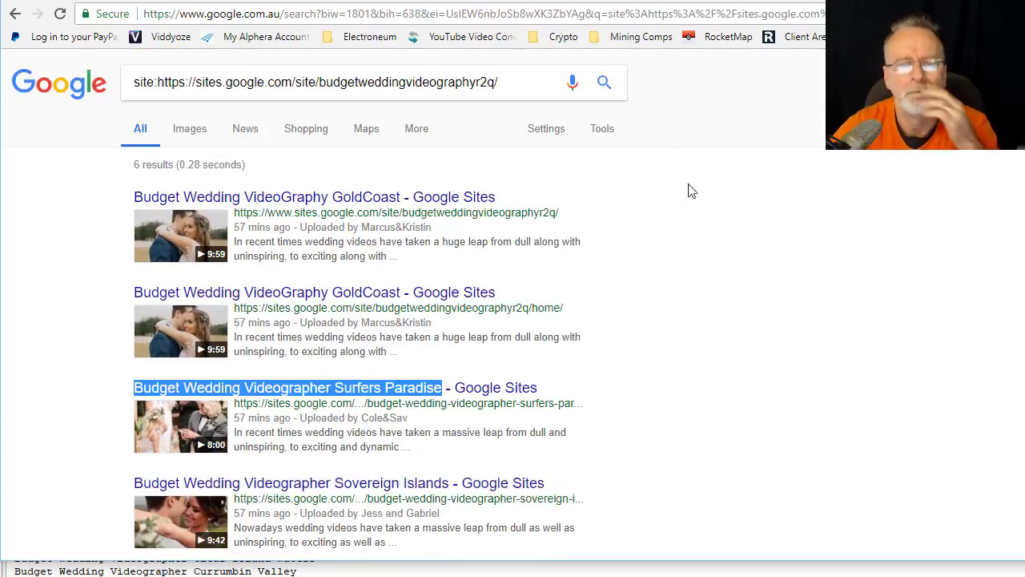
Search Google for the 'Budget Wedding Videographer Sovereign Islands' title.
{"action": "scroll", "coordinate": [695, 193], "scroll_direction": "down", "scroll_amount": 2}
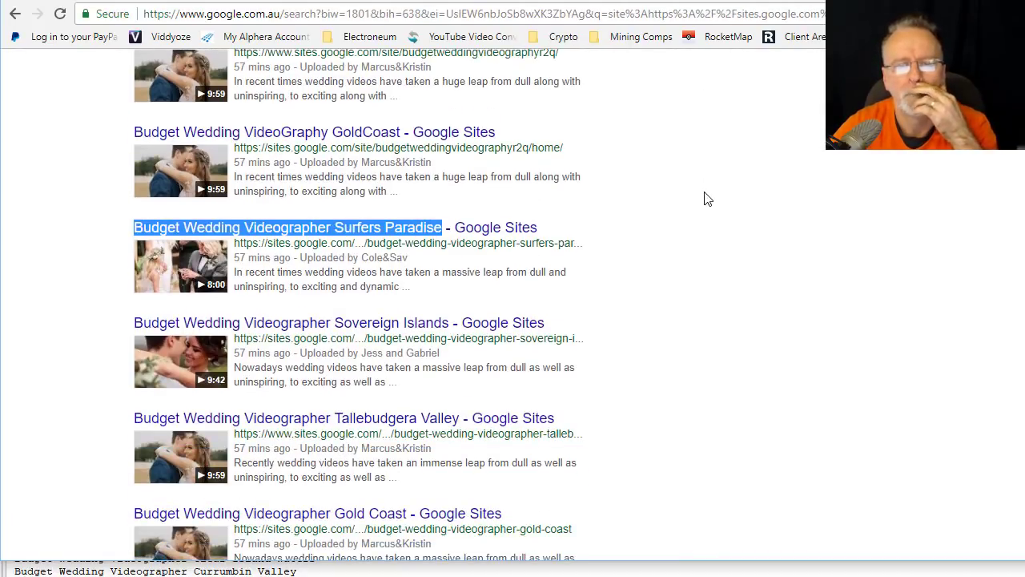
{"action": "left_click_drag", "start_coordinate": [133, 323], "coordinate": [452, 322]}
{"action": "key", "text": "ctrl+c"}
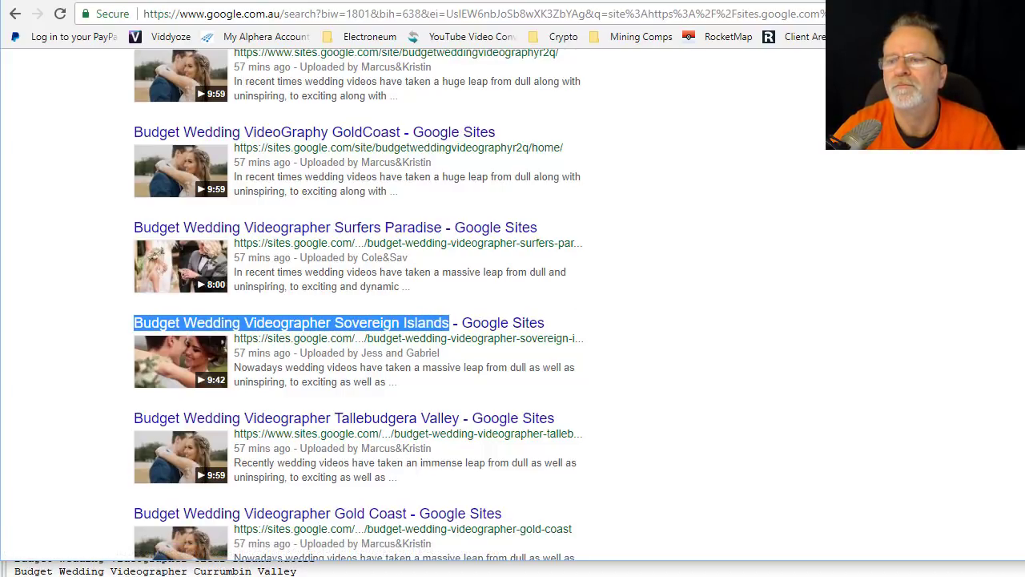
{"action": "key", "text": "ctrl+Tab"}
{"action": "left_click", "coordinate": [540, 322]}
{"action": "key", "text": "ctrl+v"}
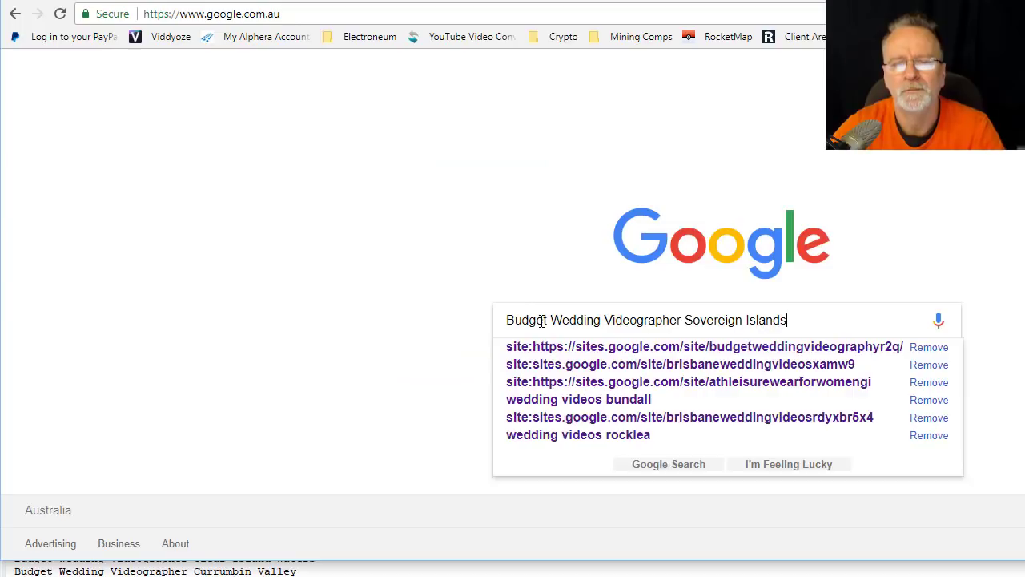
{"action": "key", "text": "Return"}
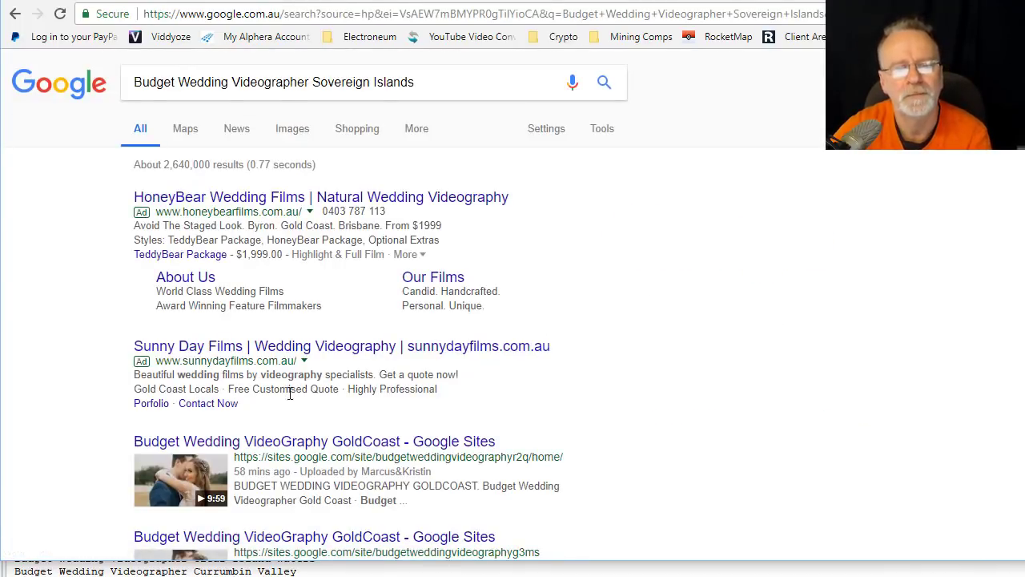
Highlight the sites.google result and 2,640,000 count, then select the Tallebudgera Valley title.
{"action": "scroll", "coordinate": [765, 377], "scroll_direction": "down", "scroll_amount": 4}
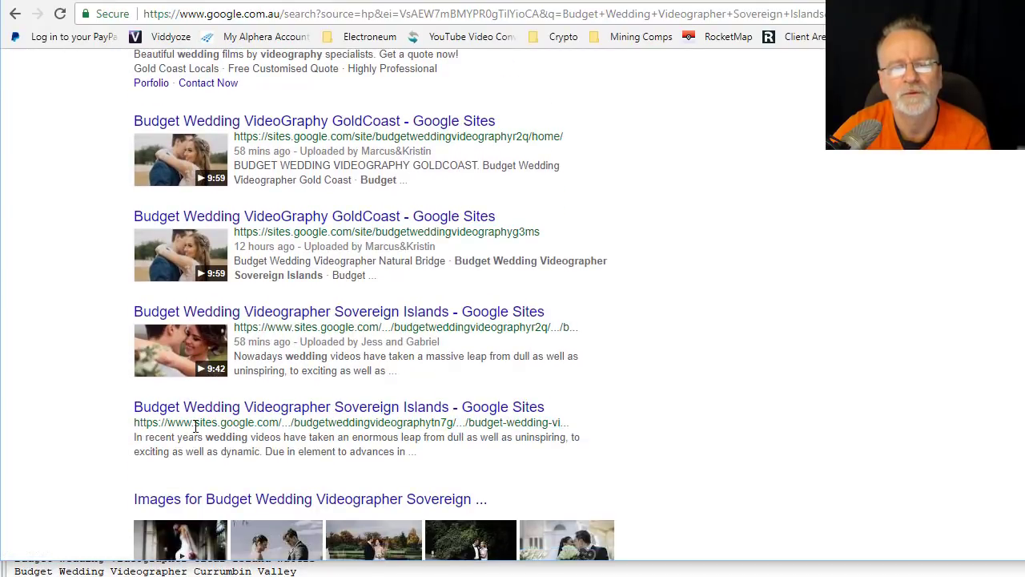
{"action": "left_click_drag", "start_coordinate": [194, 423], "coordinate": [248, 426]}
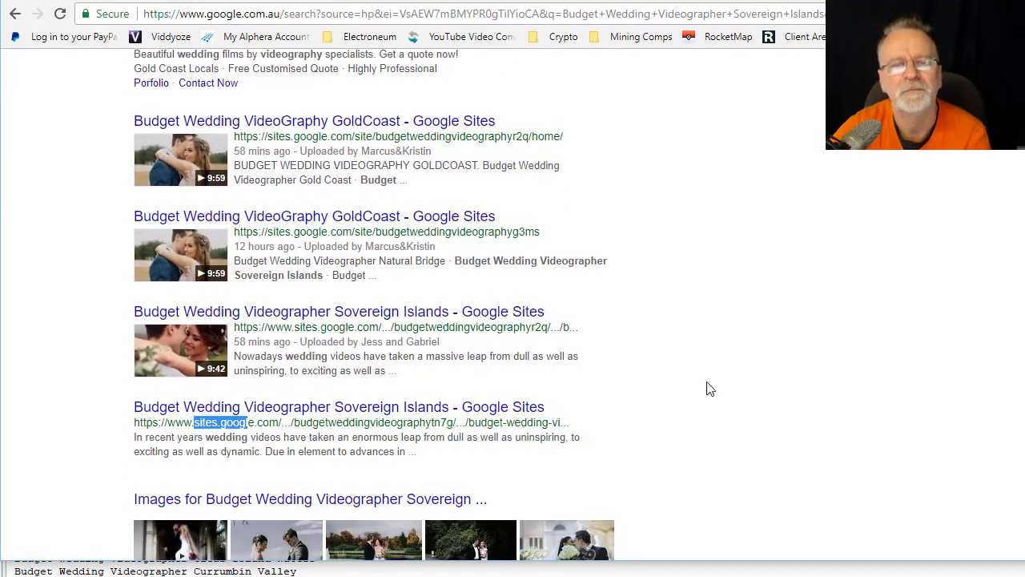
{"action": "scroll", "coordinate": [708, 388], "scroll_direction": "up", "scroll_amount": 4}
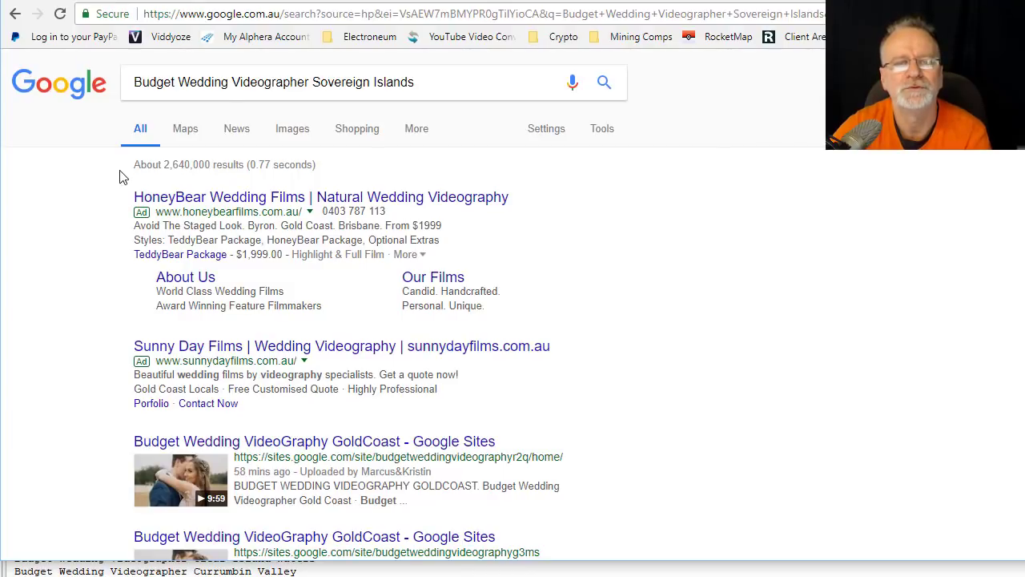
{"action": "left_click_drag", "start_coordinate": [134, 164], "coordinate": [241, 165]}
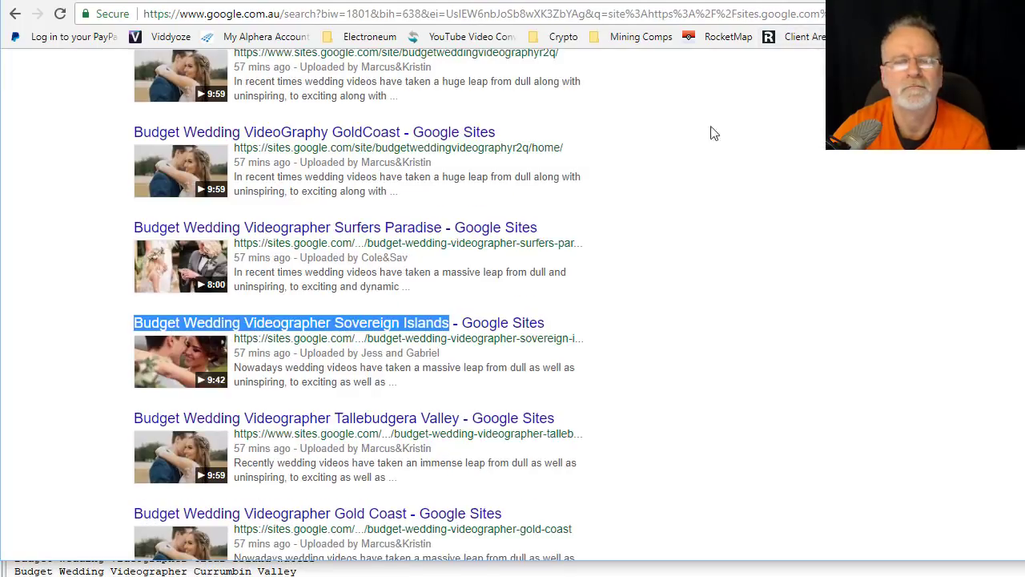
{"action": "scroll", "coordinate": [781, 297], "scroll_direction": "down", "scroll_amount": 3}
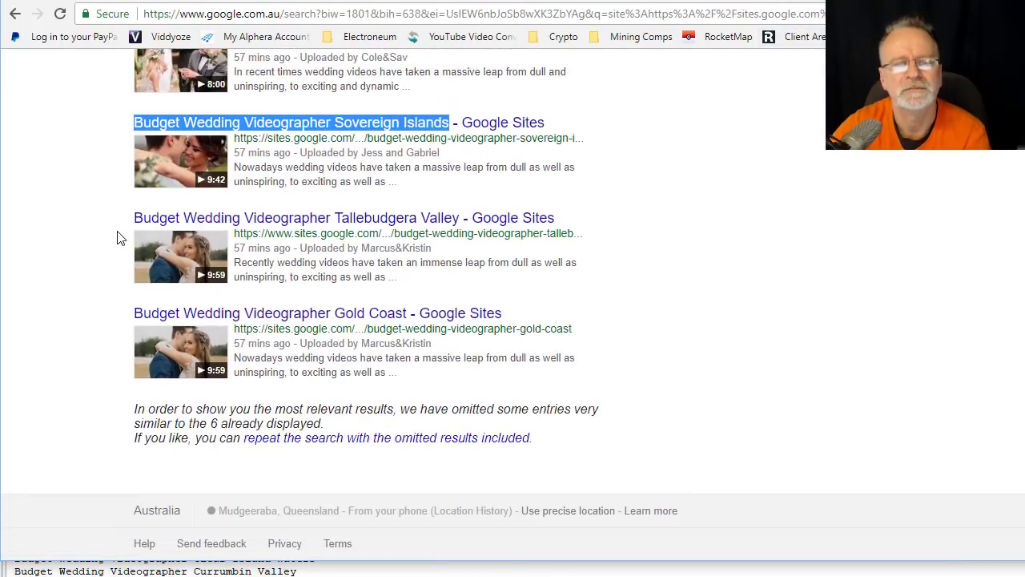
{"action": "left_click_drag", "start_coordinate": [129, 218], "coordinate": [462, 217]}
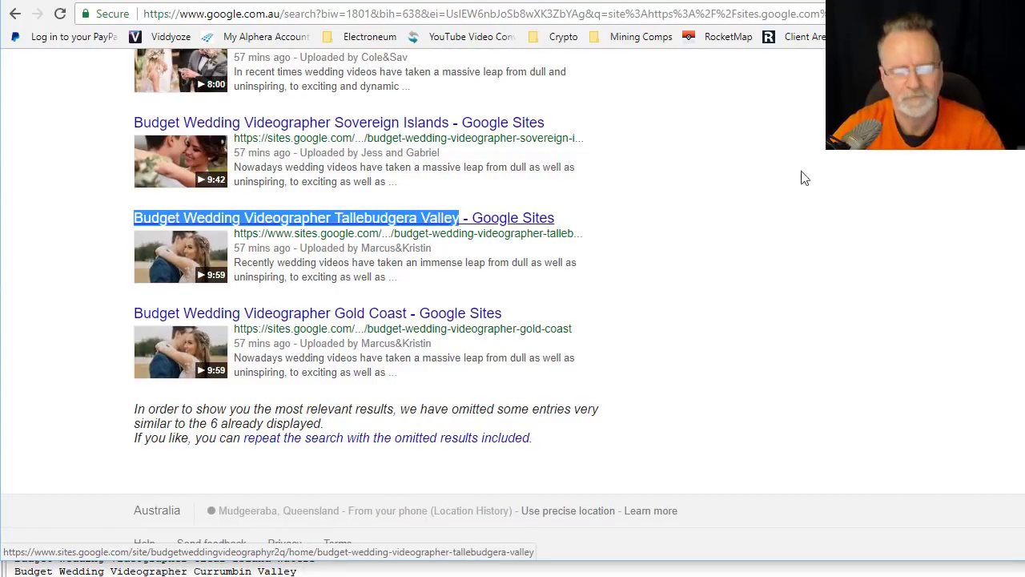
Search Google for 'Budget Wedding Videographer Tallebudgera Valley'.
{"action": "key", "text": "ctrl+c"}
{"action": "key", "text": "alt+Home"}
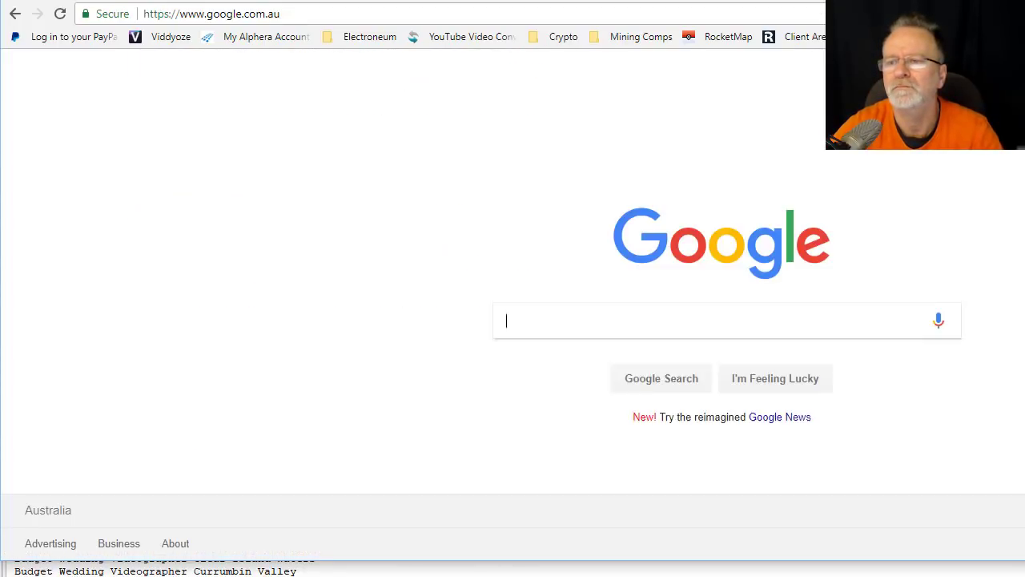
{"action": "left_click", "coordinate": [544, 318]}
{"action": "key", "text": "ctrl+v"}
{"action": "key", "text": "Return"}
Scroll to the five Google Sites video pages below the local places results.
{"action": "scroll", "coordinate": [850, 318], "scroll_direction": "down", "scroll_amount": 7}
{"action": "scroll", "coordinate": [852, 316], "scroll_direction": "down", "scroll_amount": 5}
{"action": "scroll", "coordinate": [853, 317], "scroll_direction": "down", "scroll_amount": 3}
{"action": "scroll", "coordinate": [853, 316], "scroll_direction": "up", "scroll_amount": 7}
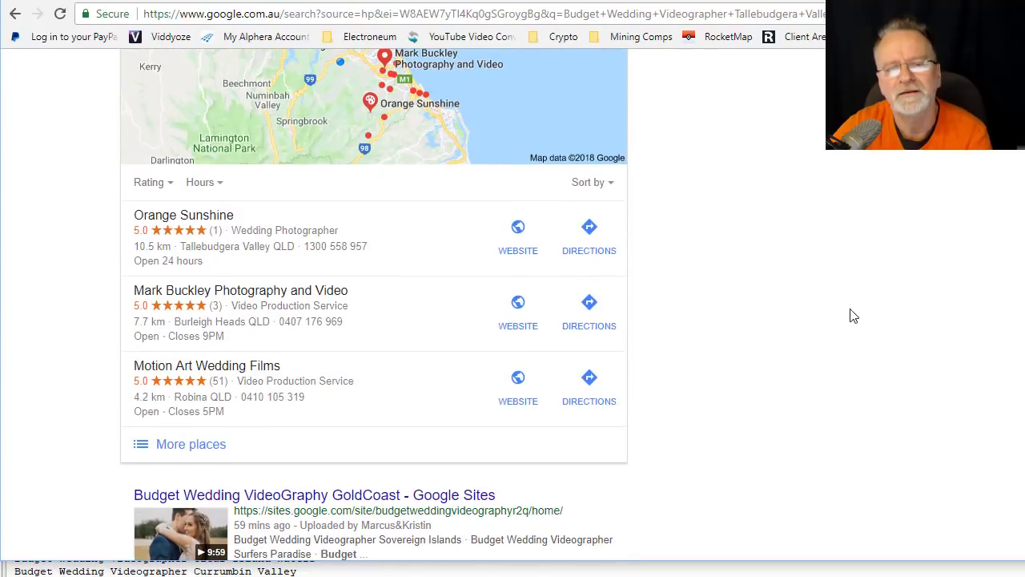
{"action": "scroll", "coordinate": [853, 317], "scroll_direction": "down", "scroll_amount": 3}
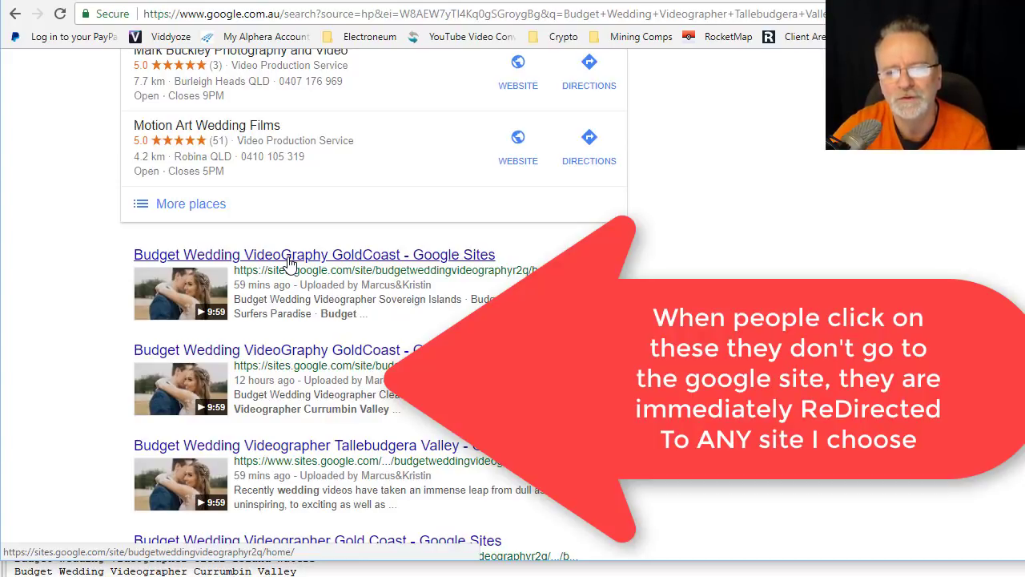
{"action": "scroll", "coordinate": [782, 343], "scroll_direction": "down", "scroll_amount": 3}
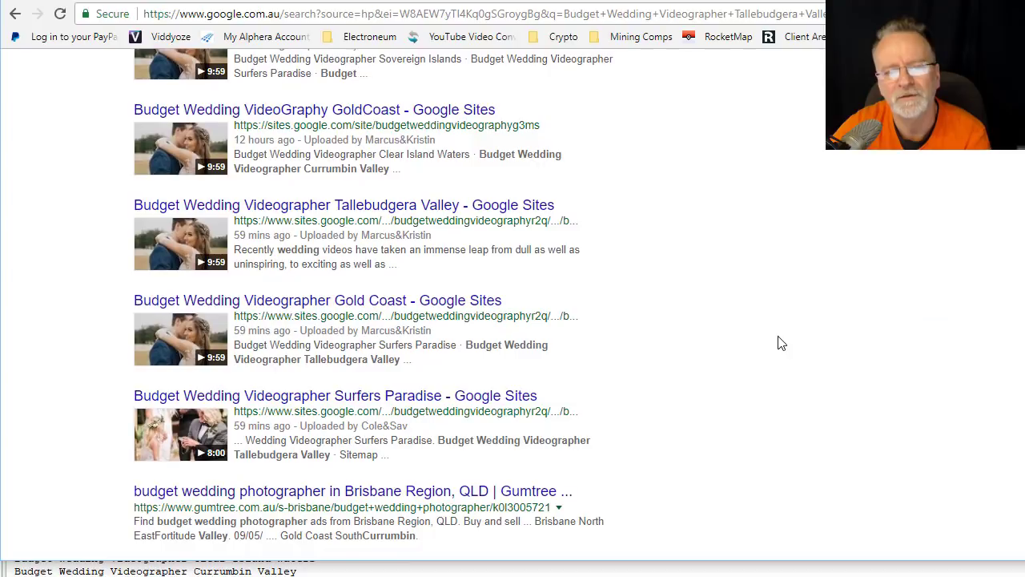
{"action": "scroll", "coordinate": [781, 342], "scroll_direction": "up", "scroll_amount": 1}
{"action": "scroll", "coordinate": [782, 342], "scroll_direction": "up", "scroll_amount": 10}
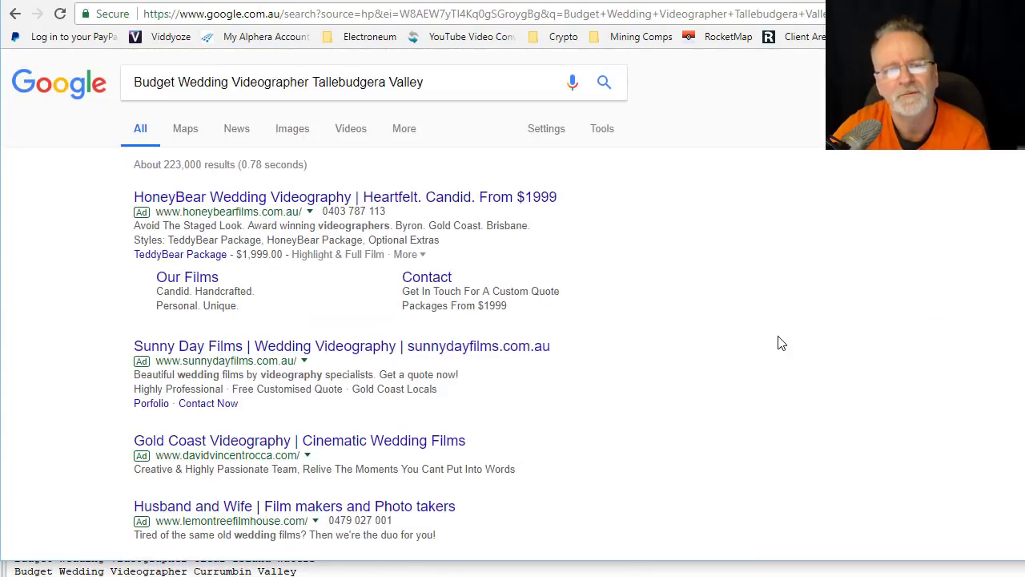
{"action": "scroll", "coordinate": [726, 301], "scroll_direction": "down", "scroll_amount": 3}
{"action": "scroll", "coordinate": [726, 301], "scroll_direction": "down", "scroll_amount": 5}
{"action": "scroll", "coordinate": [726, 301], "scroll_direction": "down", "scroll_amount": 3}
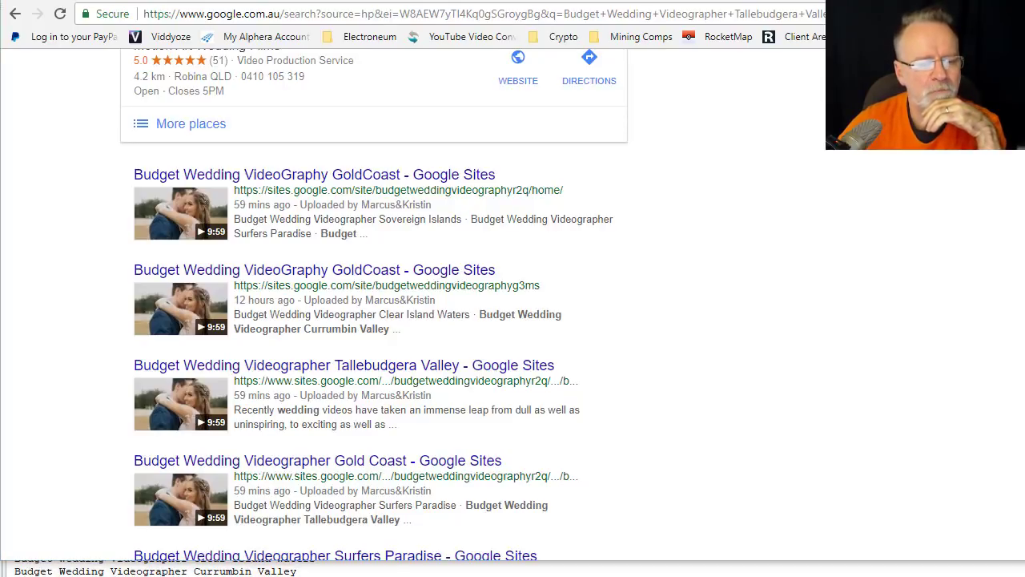
{"action": "key", "text": "alt+Tab"}
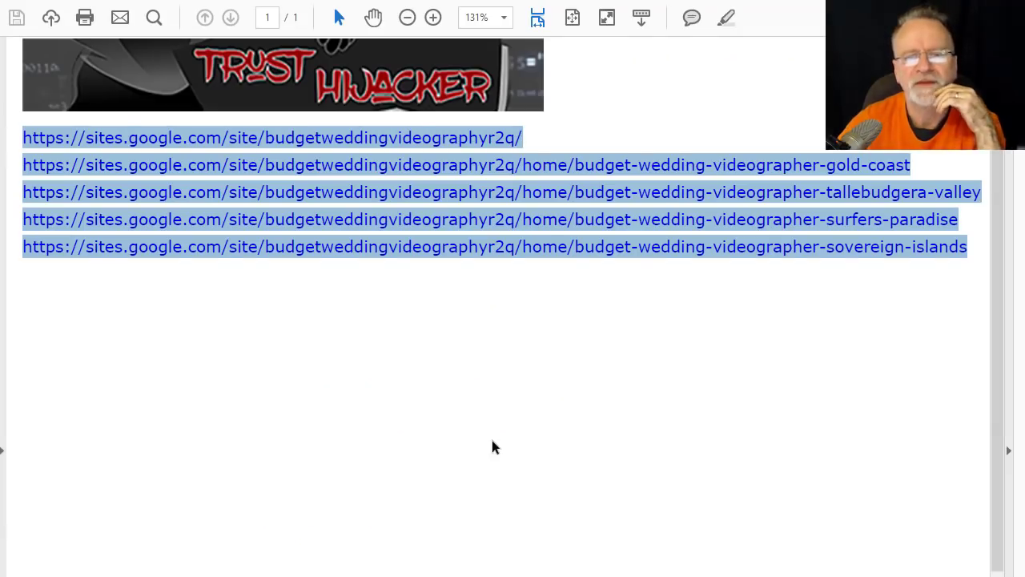
{"action": "left_click", "coordinate": [386, 408]}
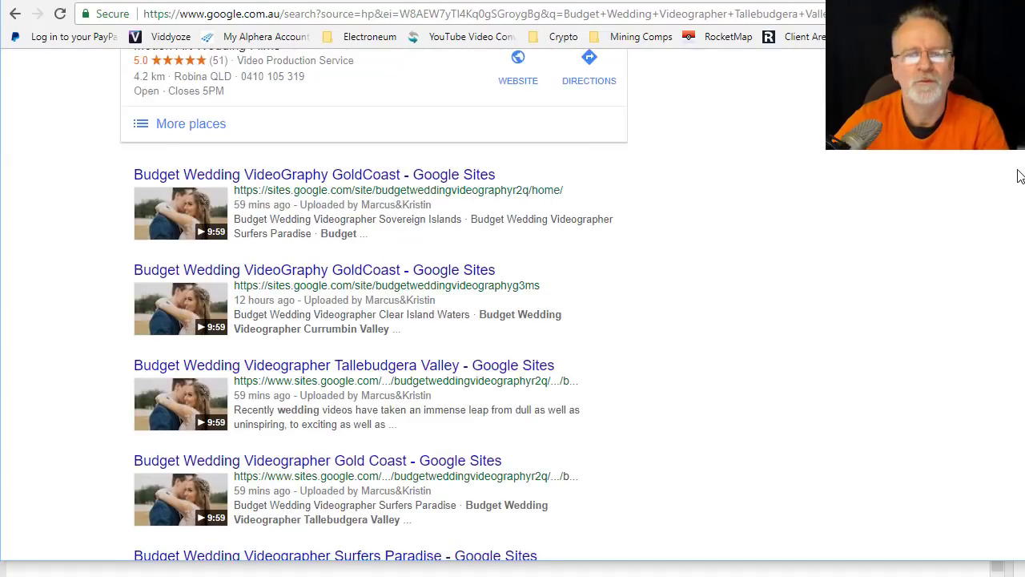
{"action": "scroll", "coordinate": [1019, 176], "scroll_direction": "up", "scroll_amount": 10}
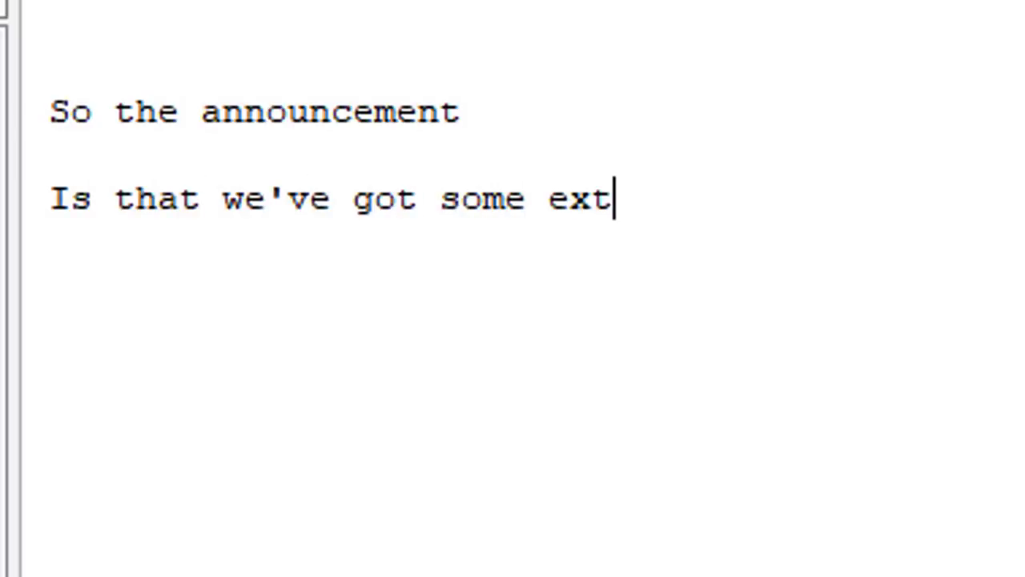
Type 'Is that we've got some extremely cool updates coming to our amazing TrustJa…', fixing the typo.
{"action": "type", "text": "remely cool "}
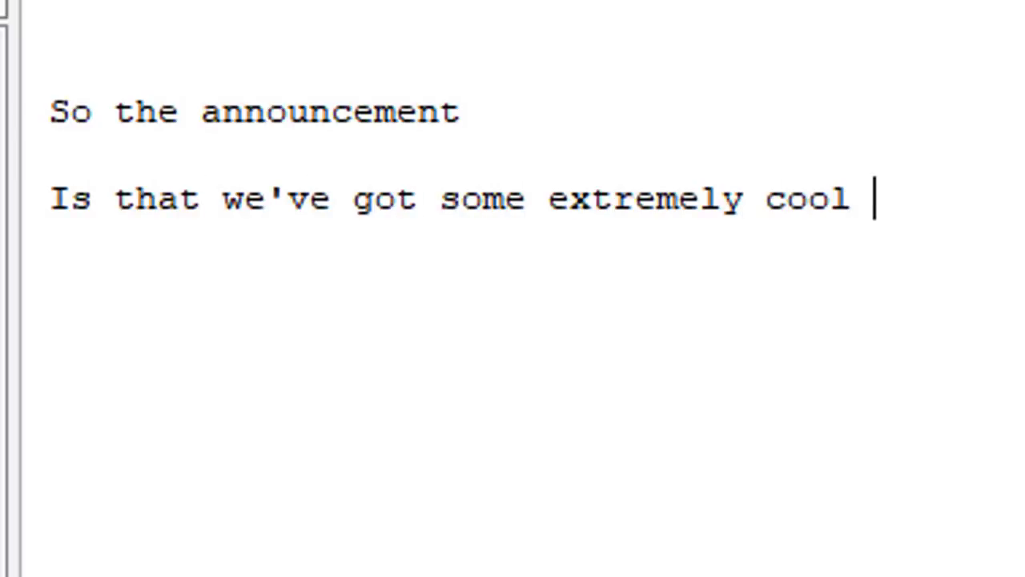
{"action": "type", "text": "updates"}
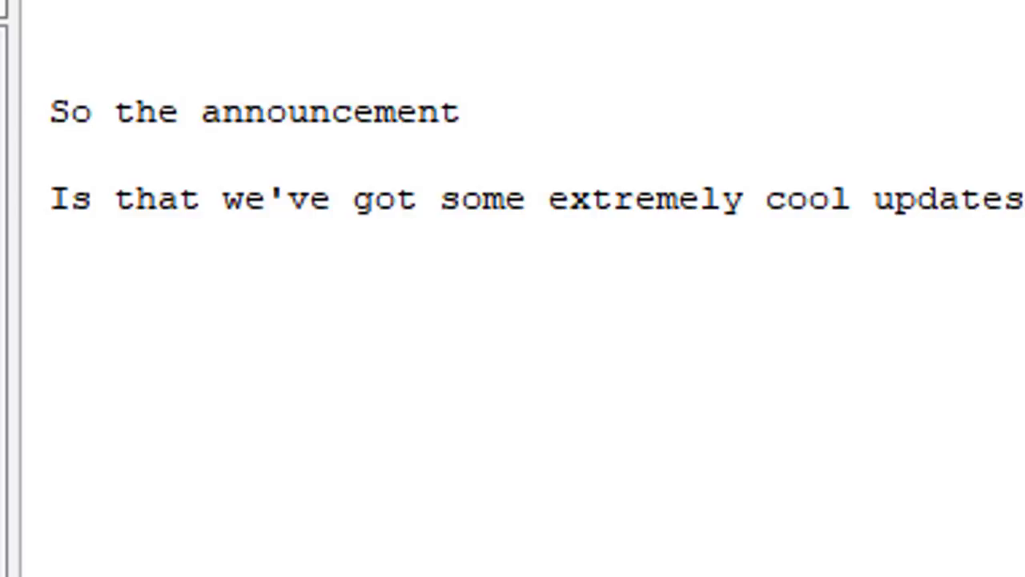
{"action": "type", "text": " coming to our amamzing"}
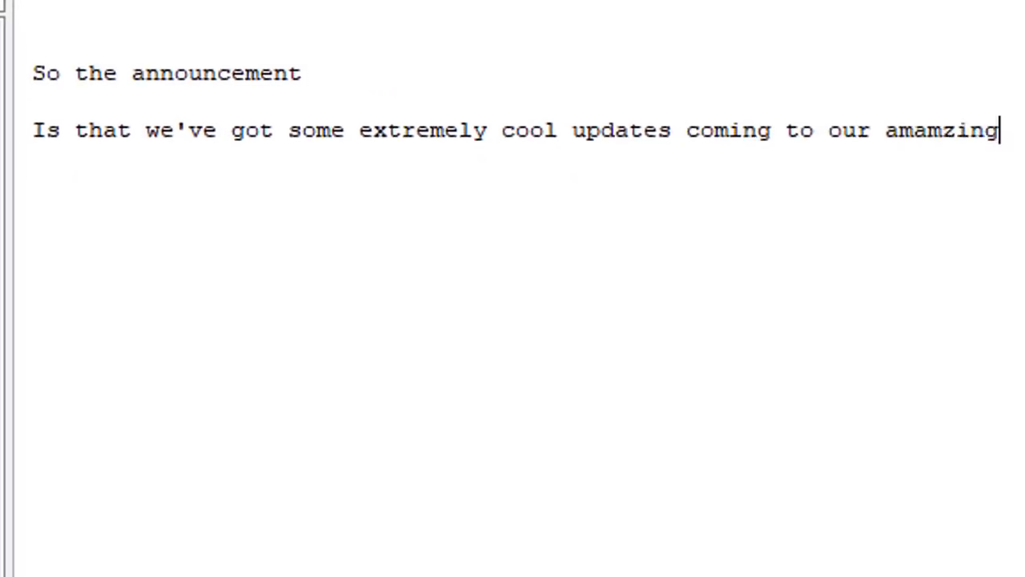
{"action": "key", "text": "BackSpace"}
{"action": "key", "text": "BackSpace"}
{"action": "key", "text": "BackSpace"}
{"action": "key", "text": "BackSpace"}
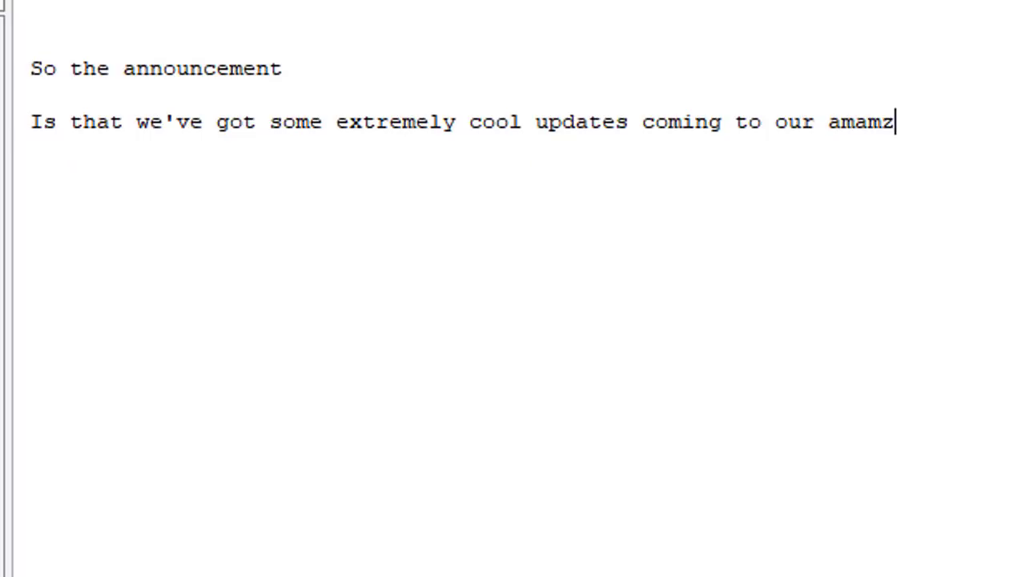
{"action": "key", "text": "BackSpace"}
{"action": "type", "text": "az"}
{"action": "key", "text": "BackSpace"}
{"action": "key", "text": "BackSpace"}
{"action": "type", "text": "zing Trust"}
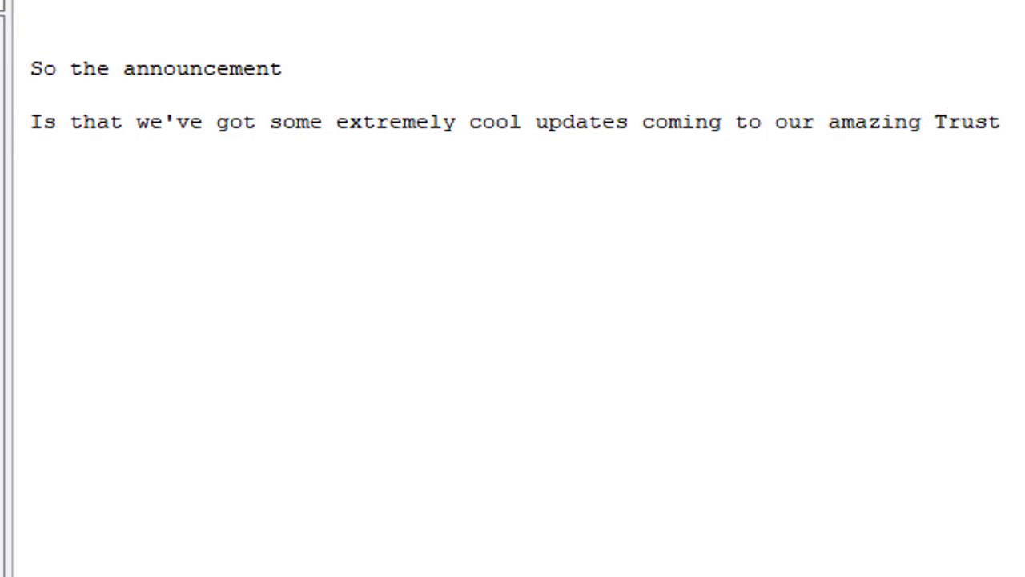
{"action": "type", "text": "Ja"}
Add a new line reading 'BOOM!!'.
{"action": "key", "text": "Return"}
{"action": "key", "text": "Return"}
{"action": "type", "text": "BOONM"}
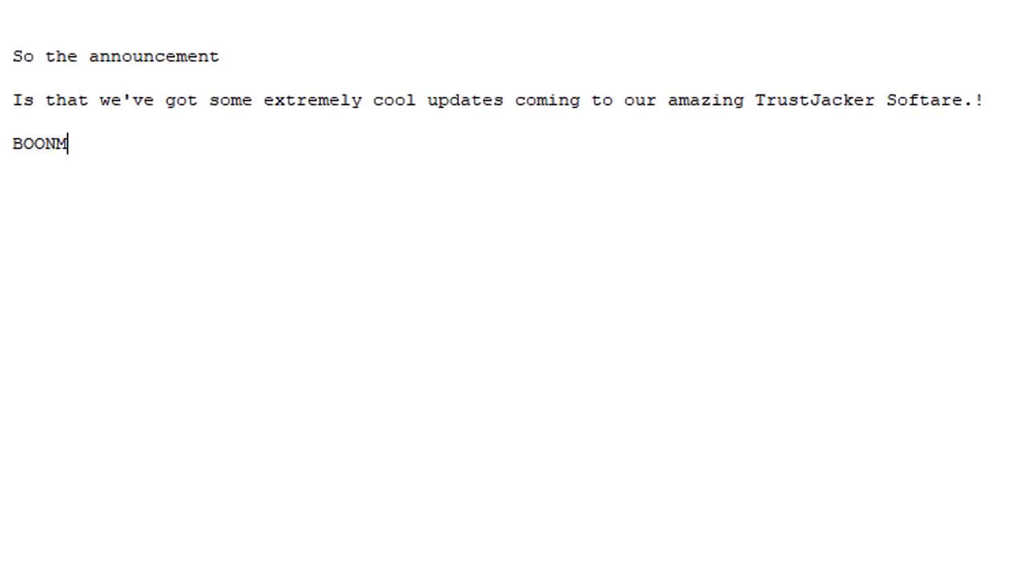
{"action": "key", "text": "BackSpace"}
{"action": "key", "text": "BackSpace"}
{"action": "type", "text": "M!!"}
{"action": "key", "text": "Return"}
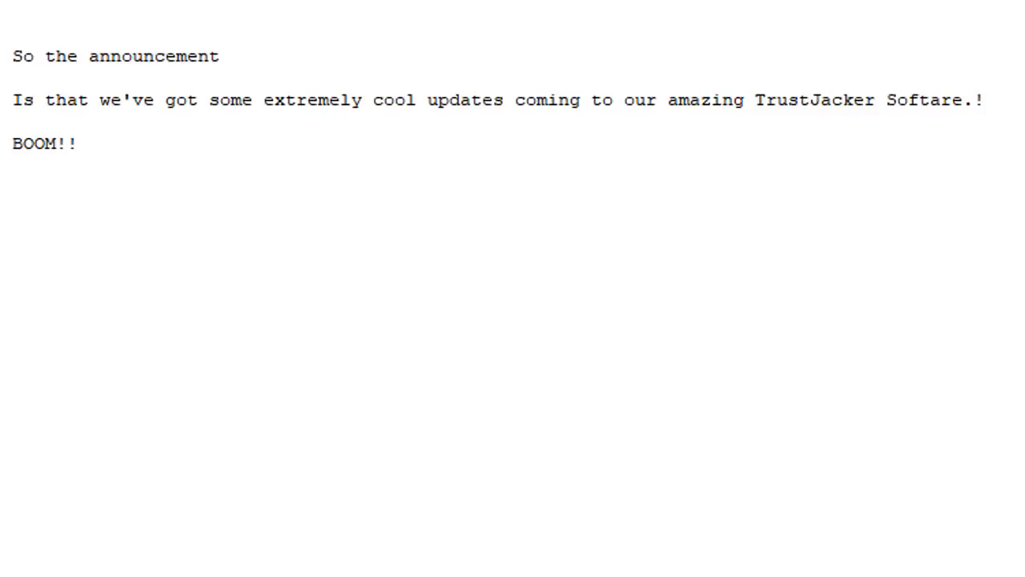